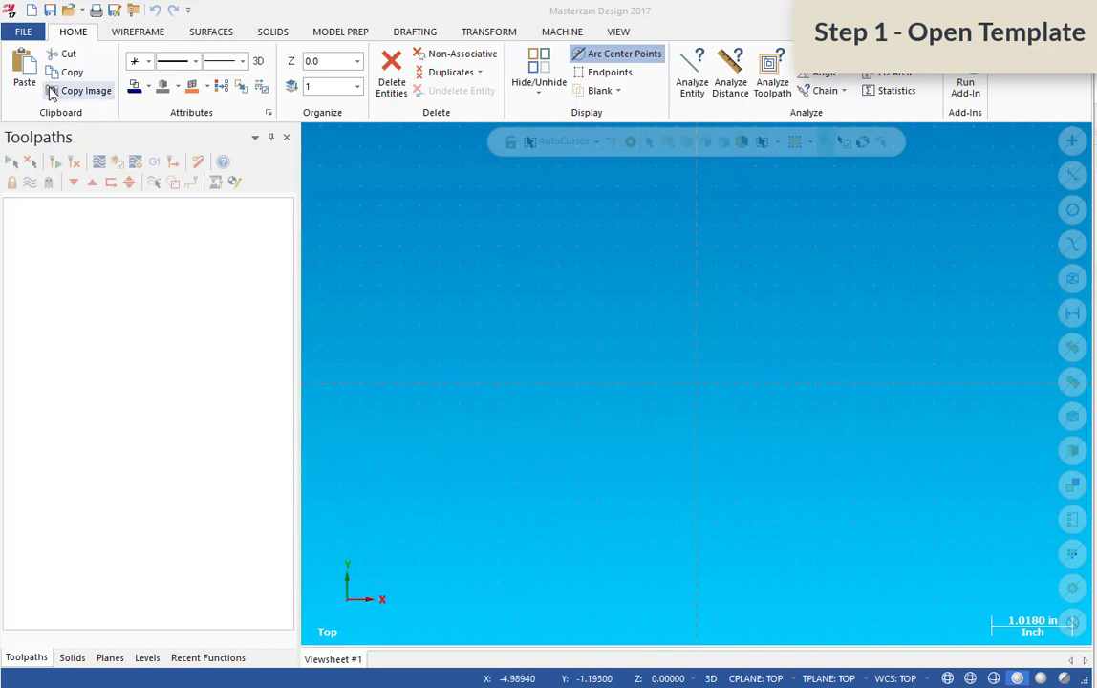
# Browse to the Pawn folder and open Chess Template.emcam
pyautogui.click(25, 31)
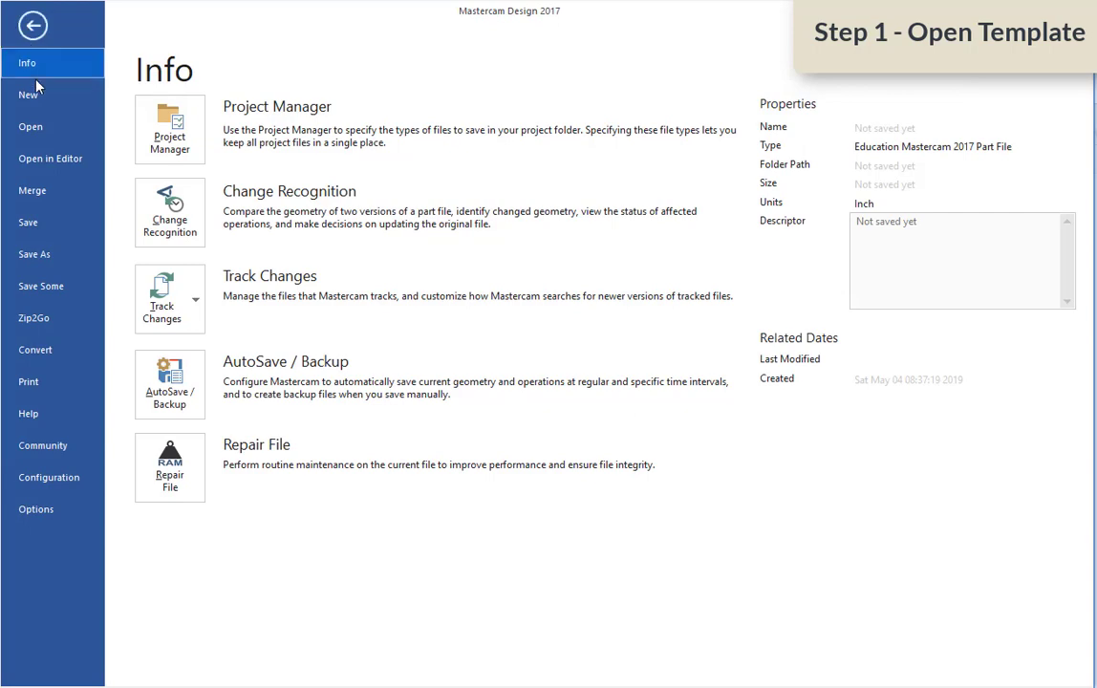
pyautogui.click(40, 130)
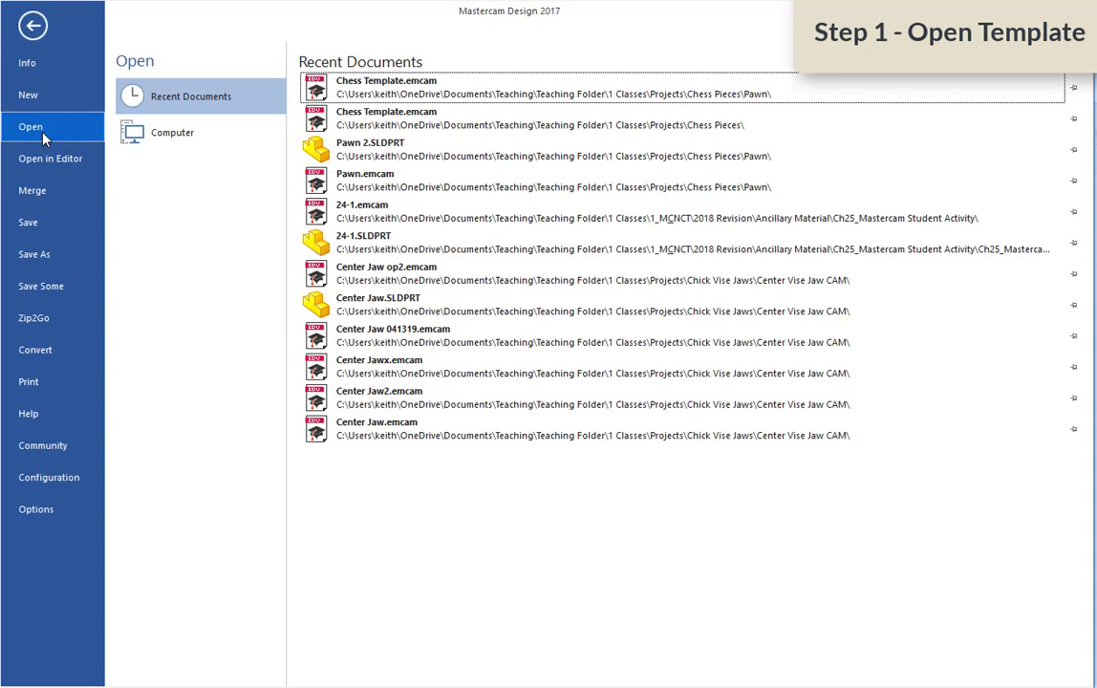
pyautogui.click(175, 133)
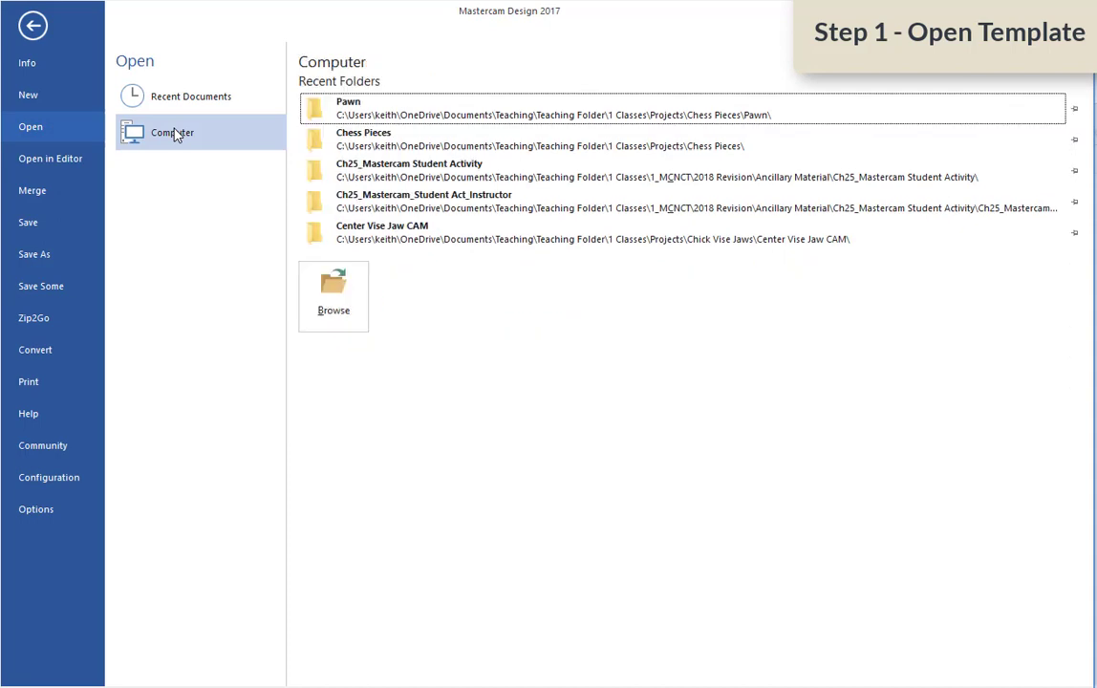
pyautogui.click(346, 292)
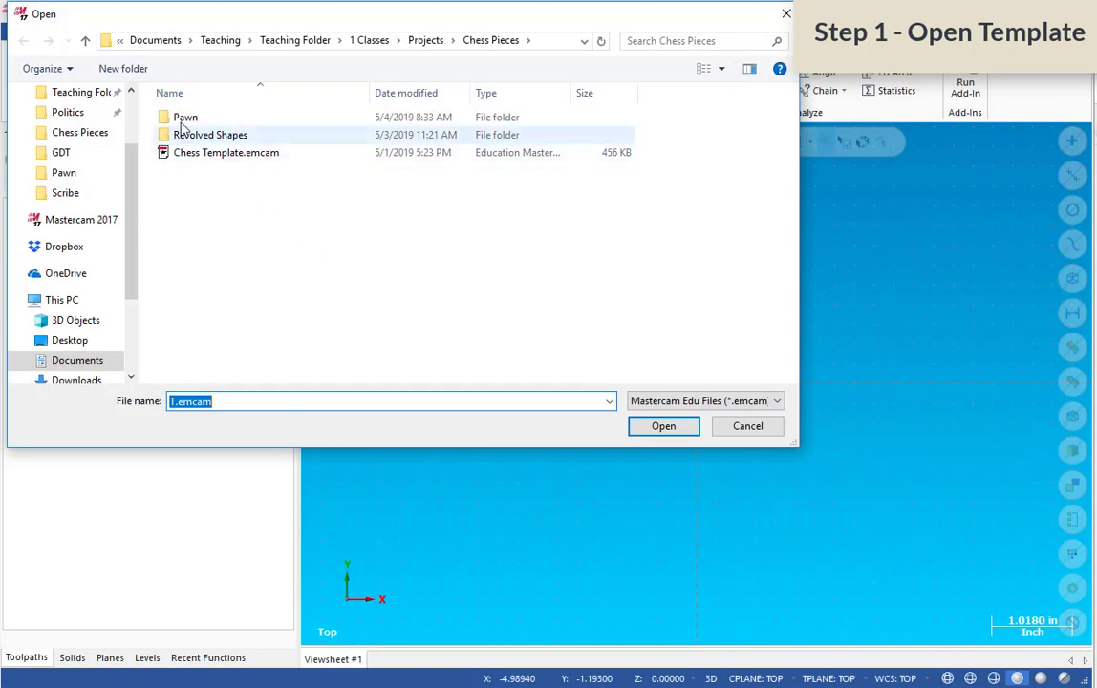
pyautogui.click(184, 118)
pyautogui.doubleClick(185, 119)
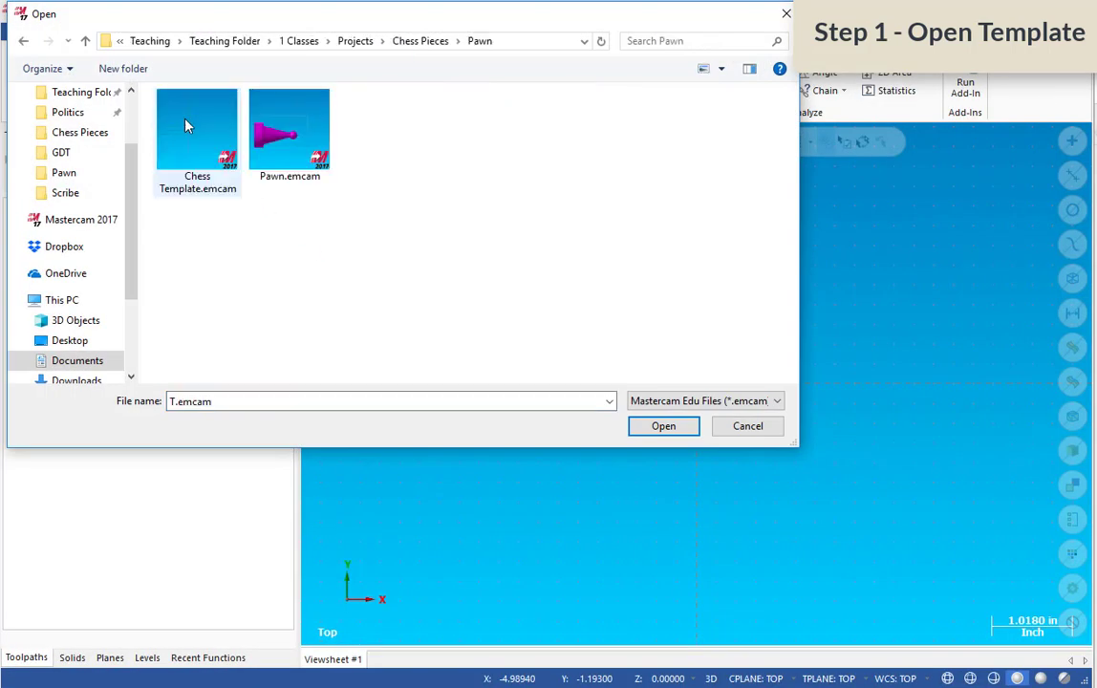
pyautogui.click(172, 124)
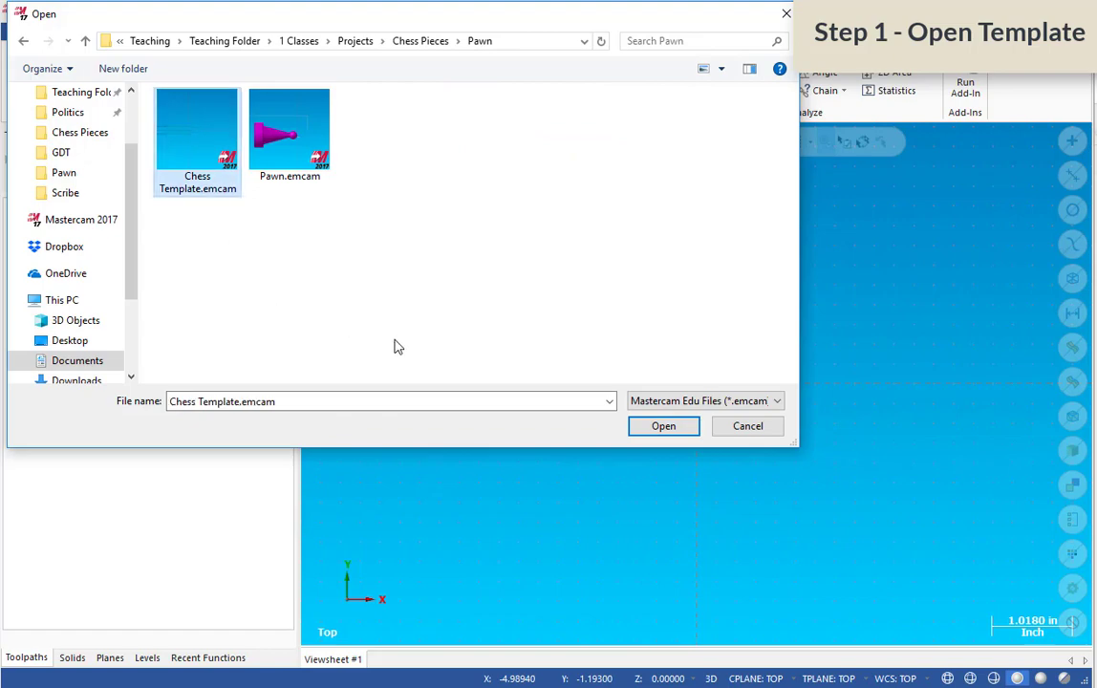
pyautogui.click(661, 427)
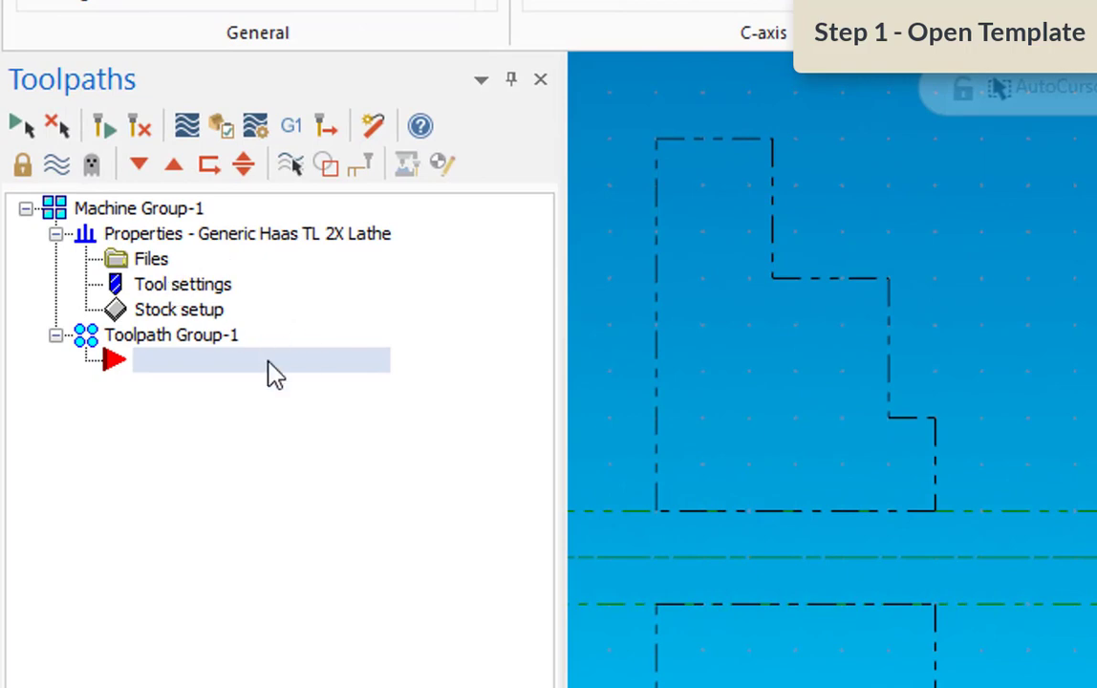
# Replace Machine Group-1's machine definition with GENERIC HAAS TL 2X LATHE.MCAM-LMD and confirm
pyautogui.click(156, 264)
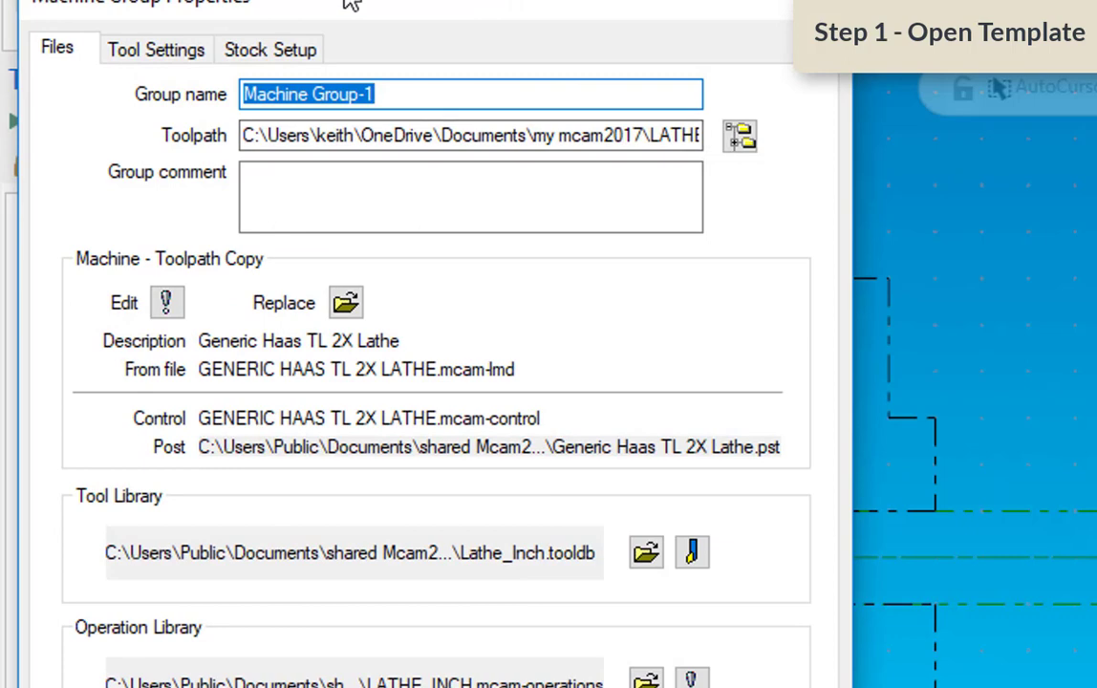
pyautogui.moveTo(360, 8); pyautogui.dragTo(743, 0)
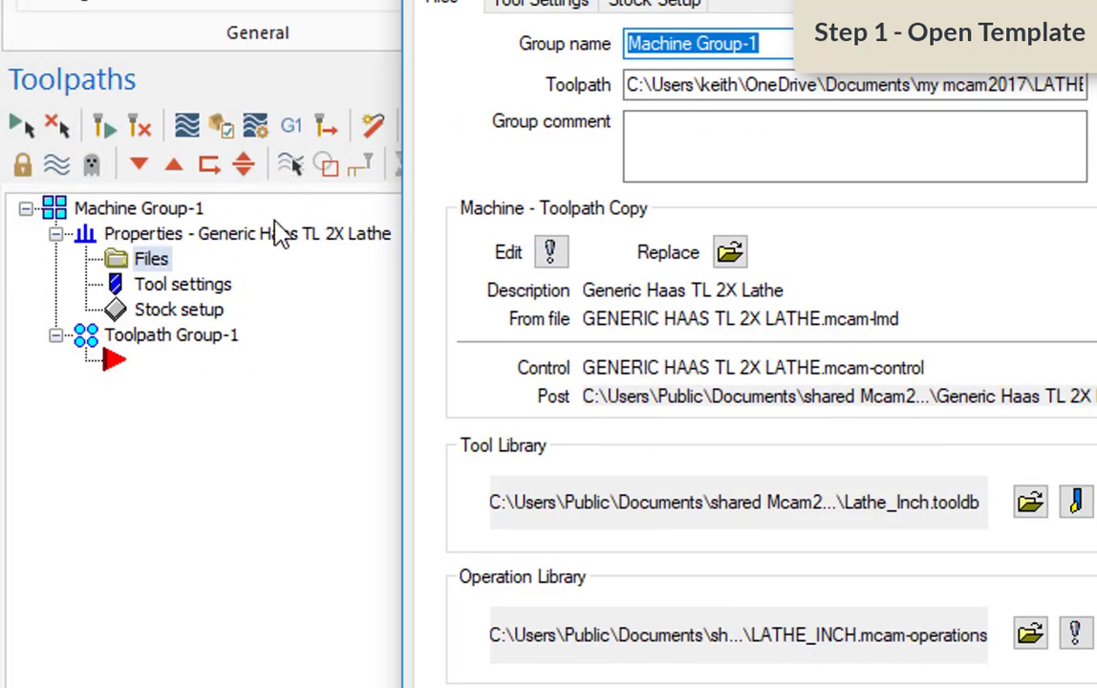
pyautogui.click(731, 253)
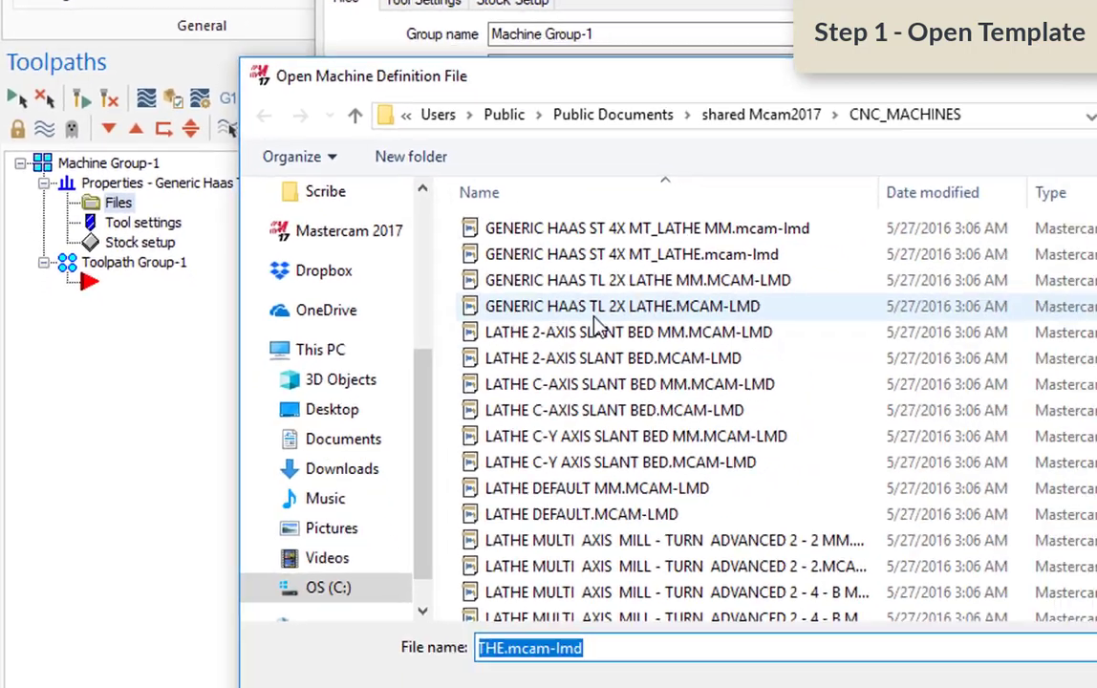
pyautogui.scroll(-2, 761, 417)
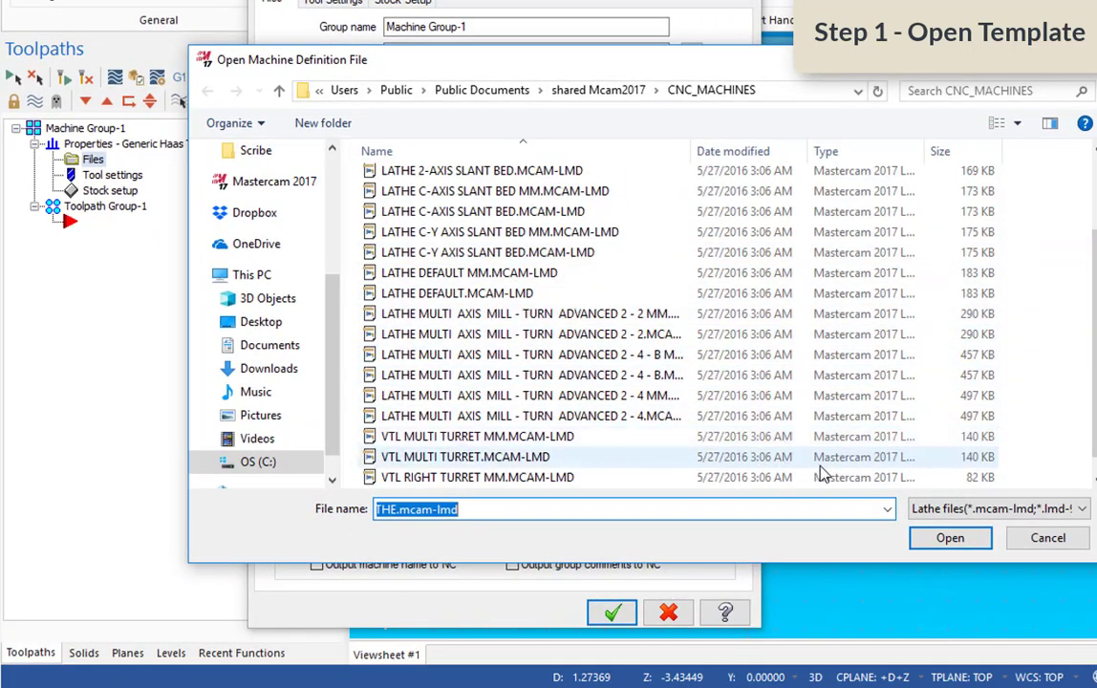
pyautogui.click(925, 541)
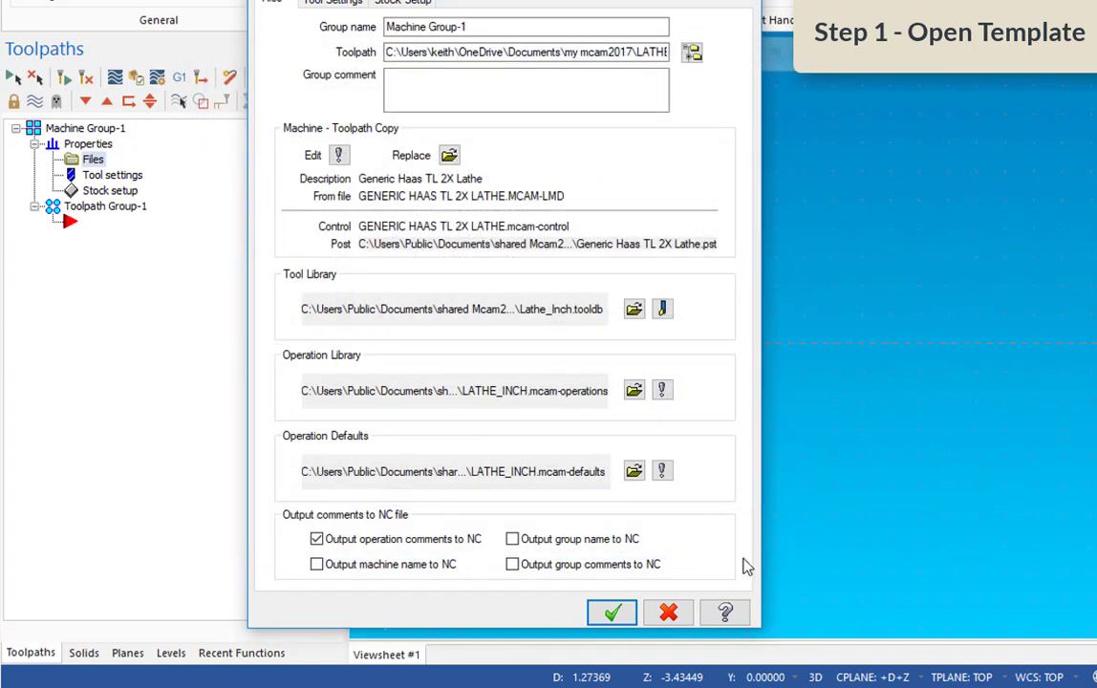
pyautogui.click(617, 612)
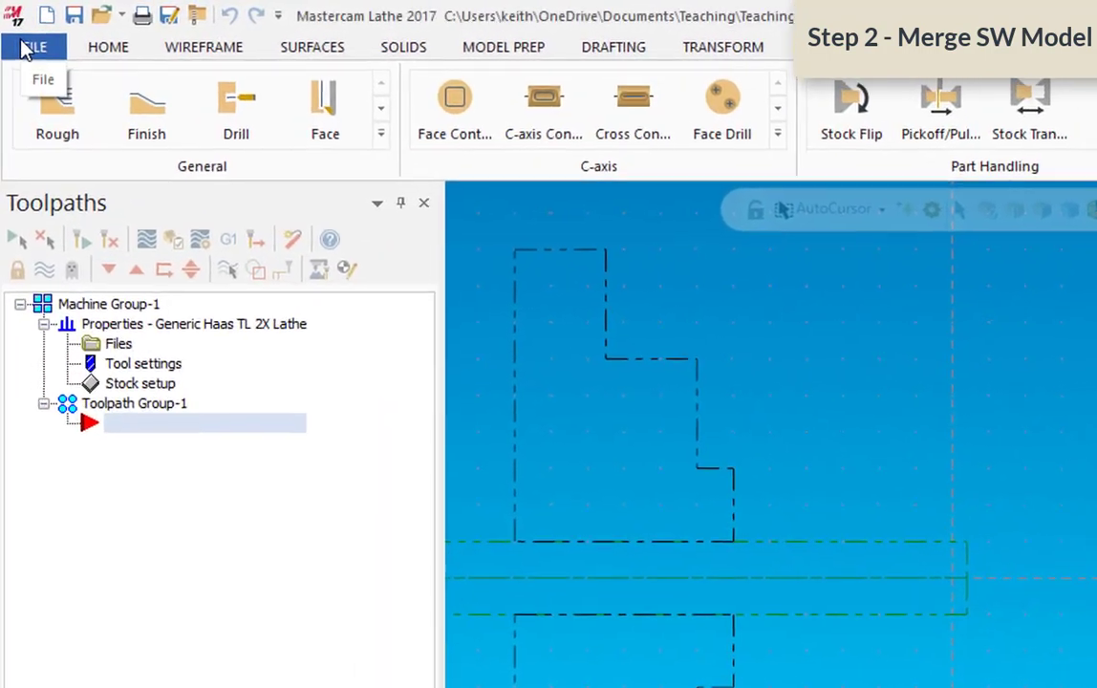
# Merge Pawn 2.SLDPRT into the template, filtering for SOLIDWORKS Files
pyautogui.click(19, 31)
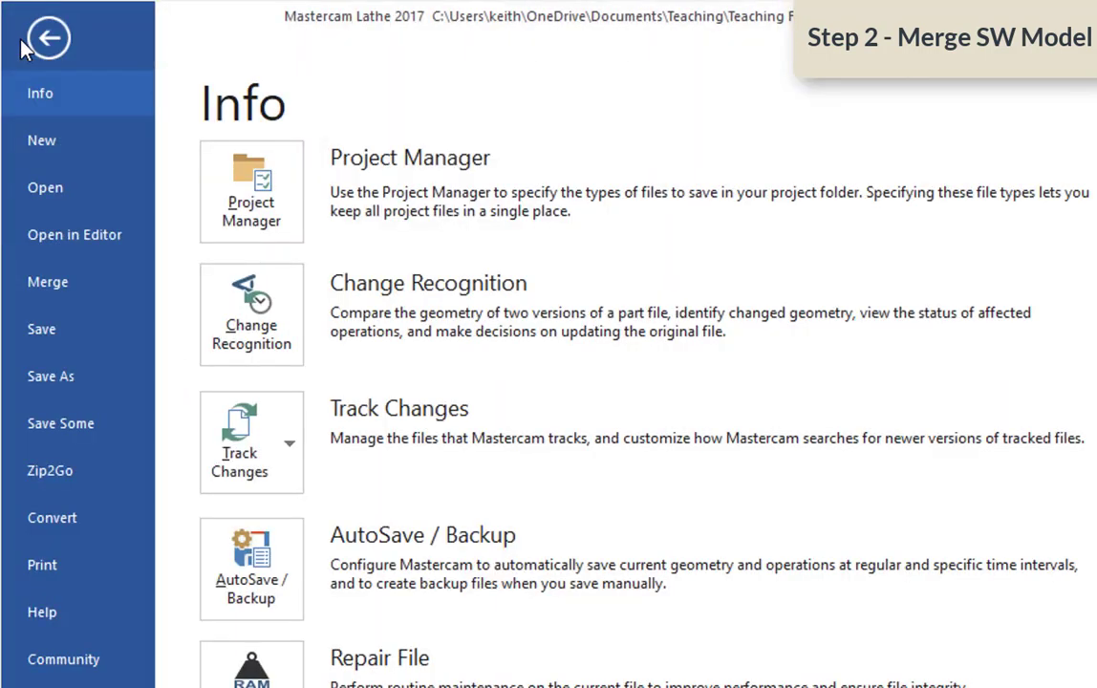
pyautogui.click(86, 282)
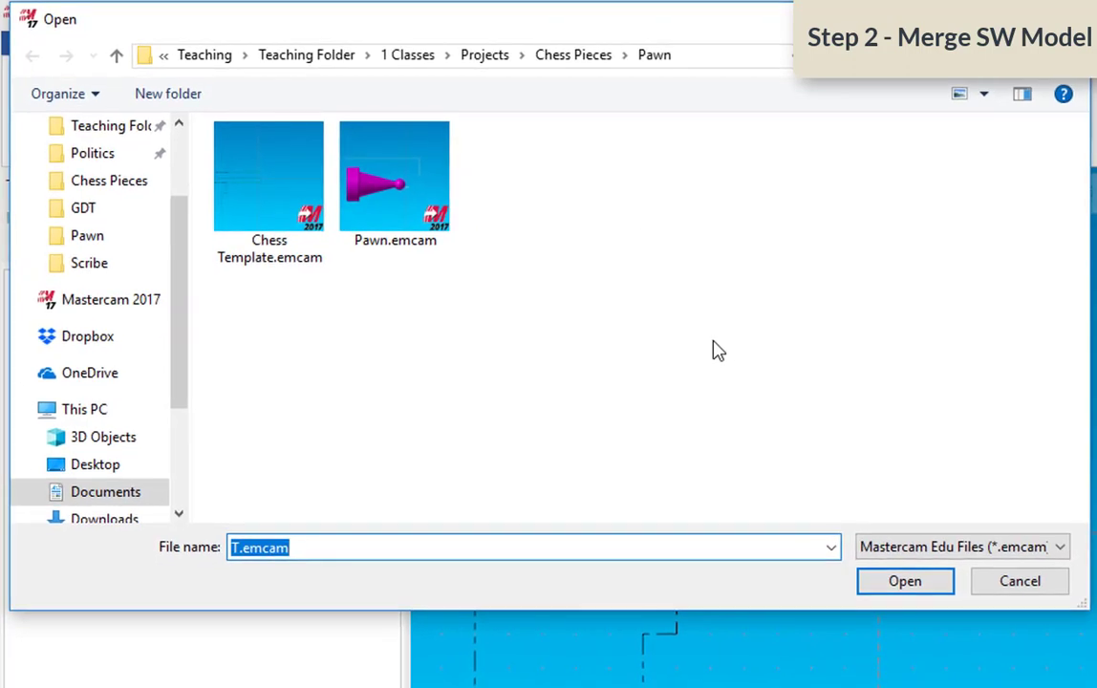
pyautogui.moveTo(554, 27); pyautogui.dragTo(603, 103)
pyautogui.click(1040, 624)
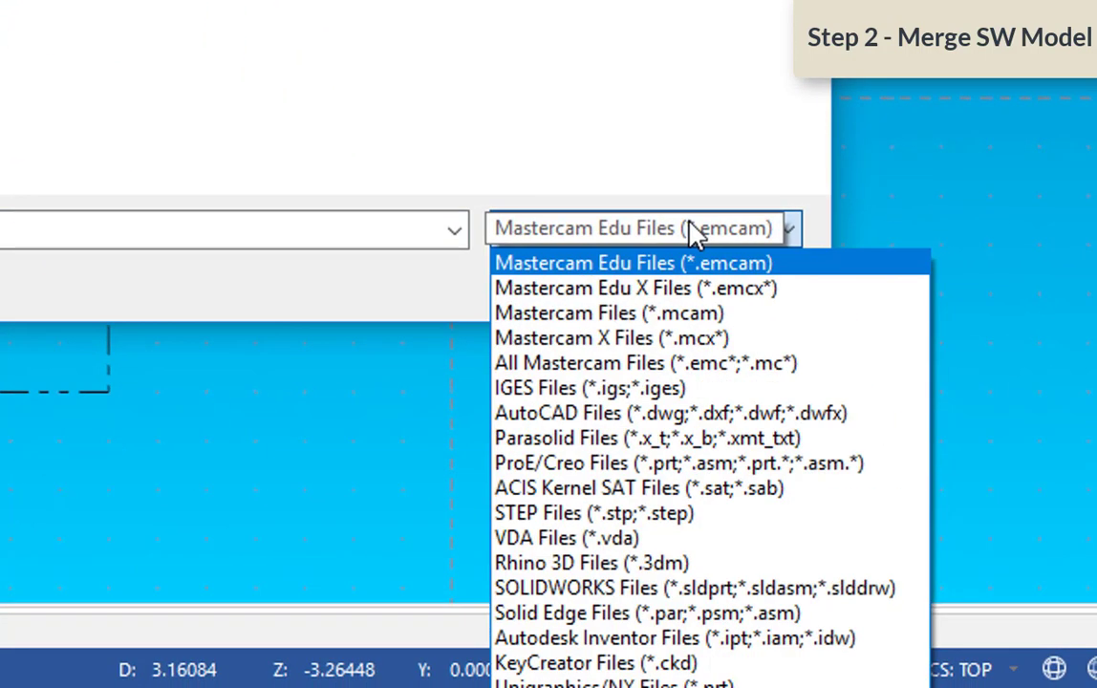
pyautogui.click(688, 590)
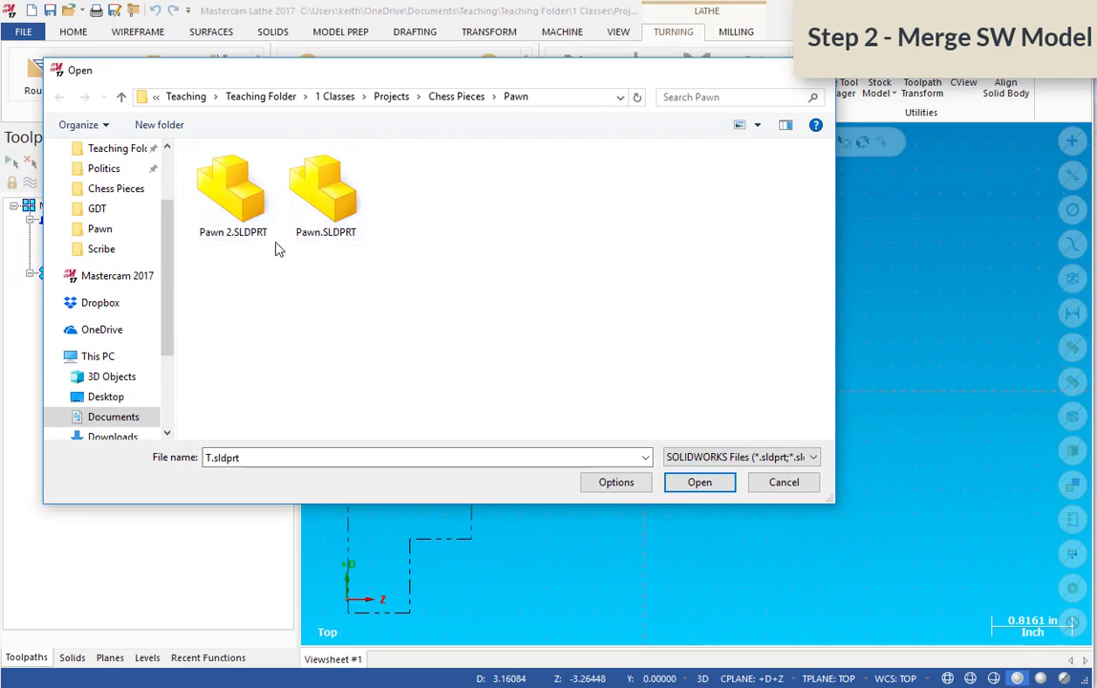
pyautogui.click(222, 183)
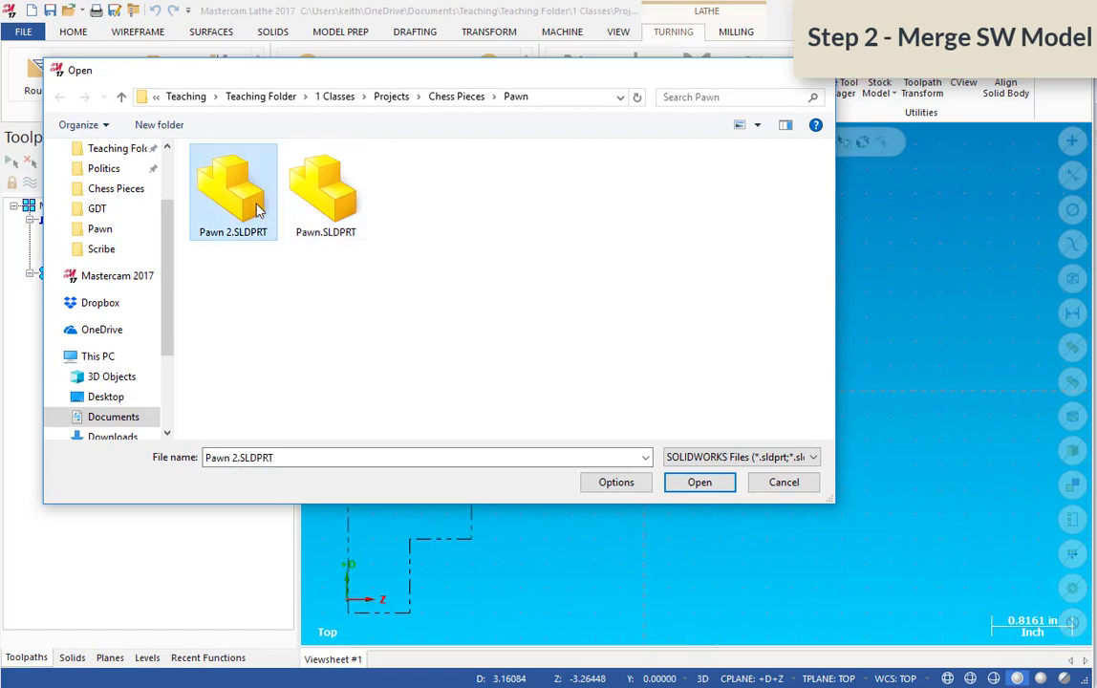
pyautogui.click(700, 483)
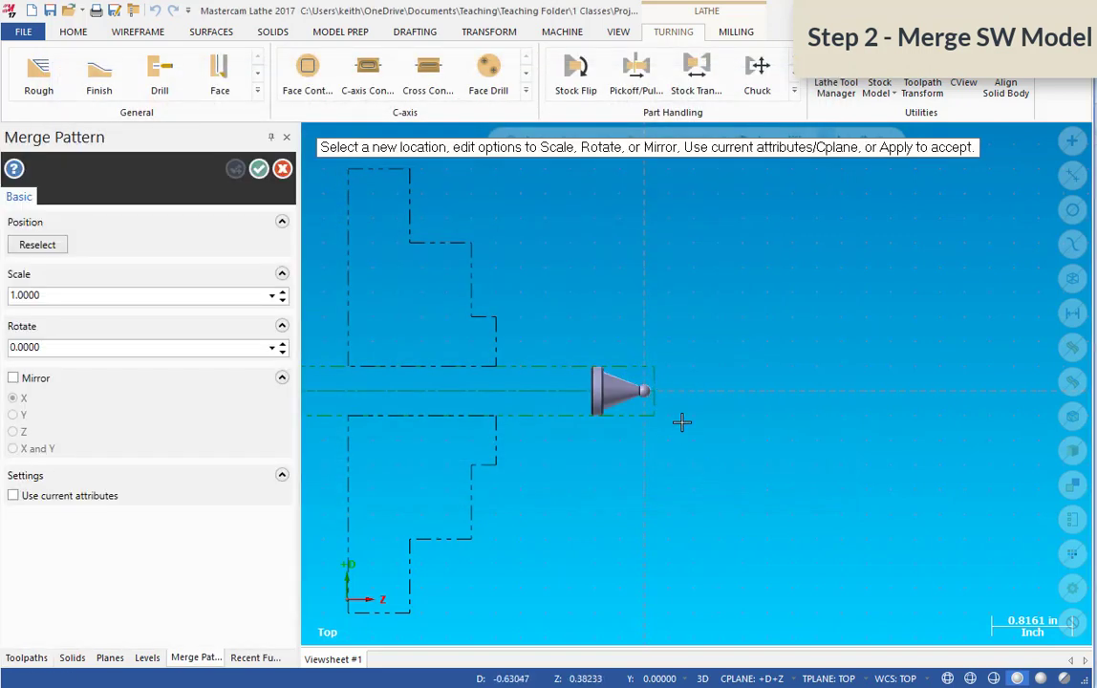
# Zoom in on the merged pawn, kept at scale 1.0 and rotation 0, ready to translate it
pyautogui.scroll(1, 681, 421)
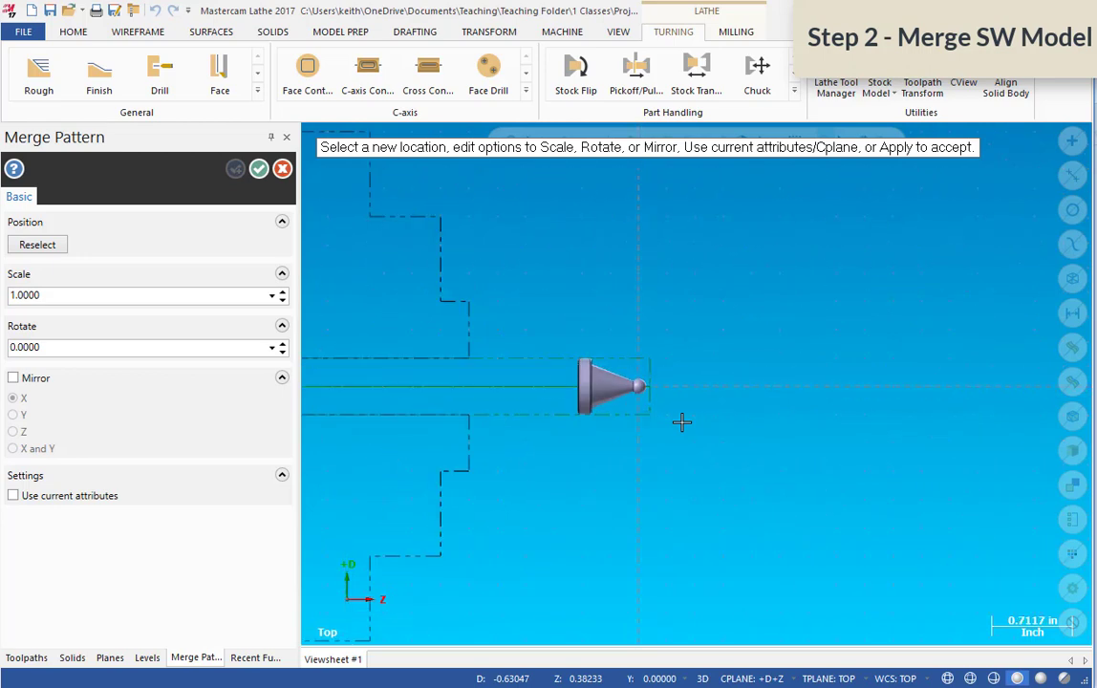
pyautogui.scroll(2, 681, 422)
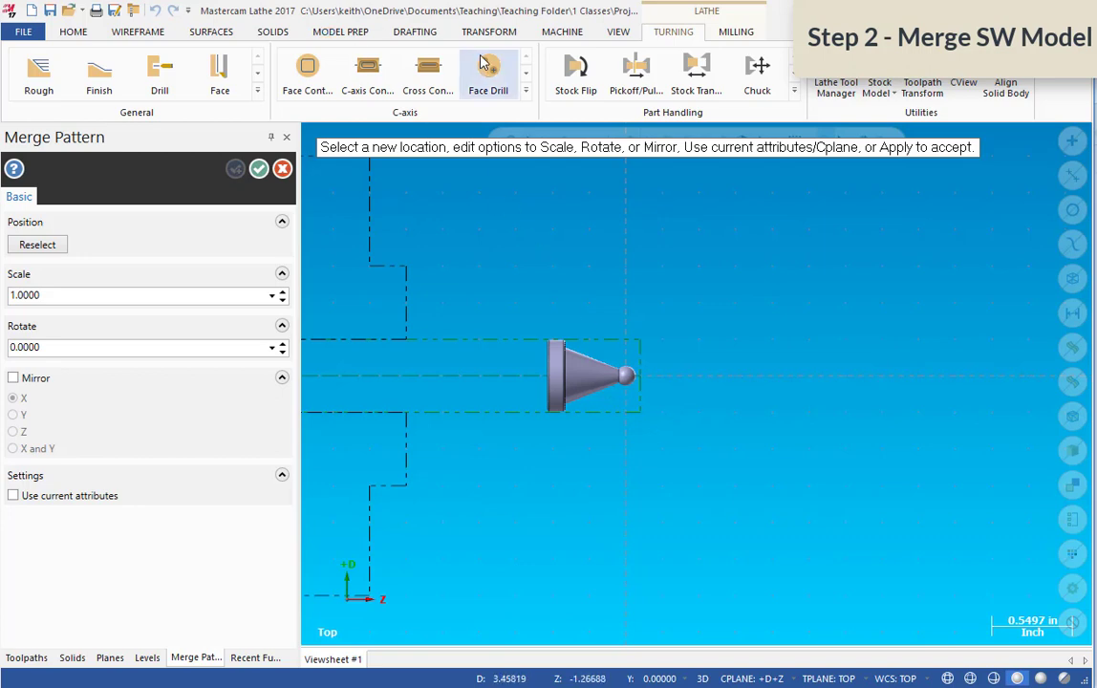
pyautogui.click(515, 39)
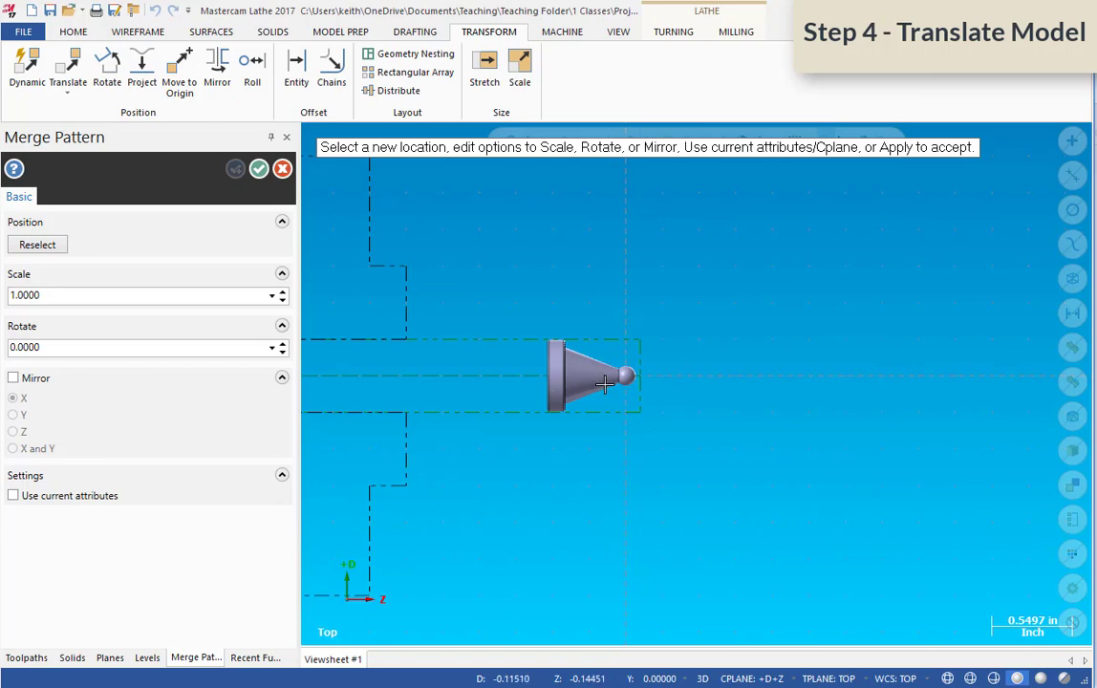
pyautogui.scroll(3, 604, 383)
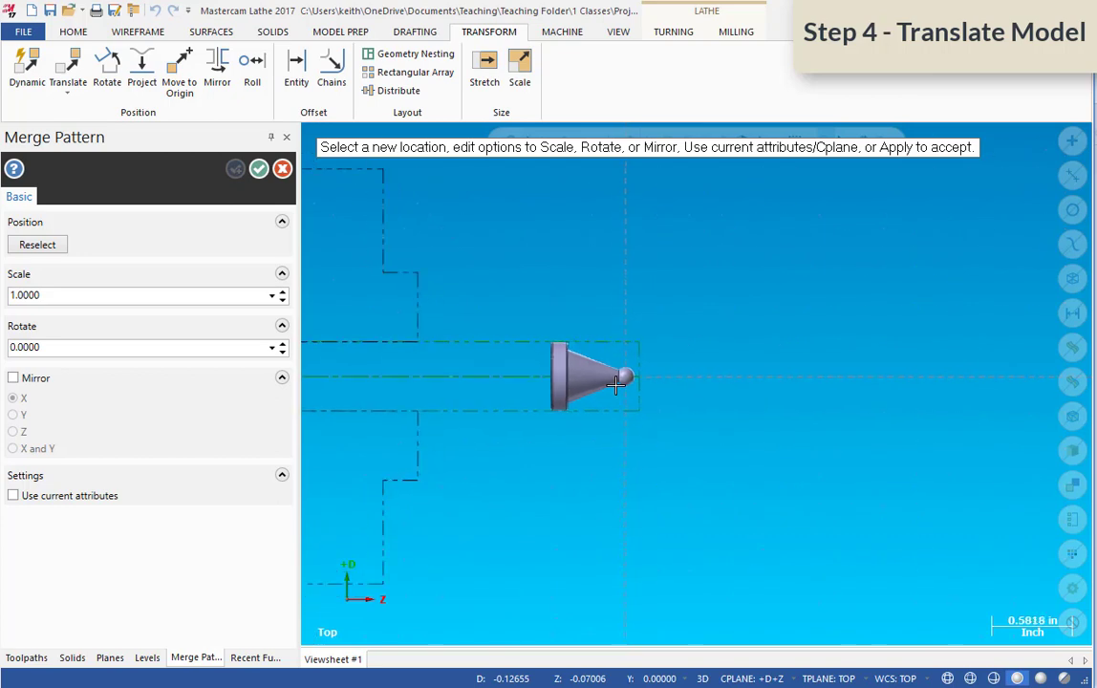
pyautogui.scroll(4, 617, 384)
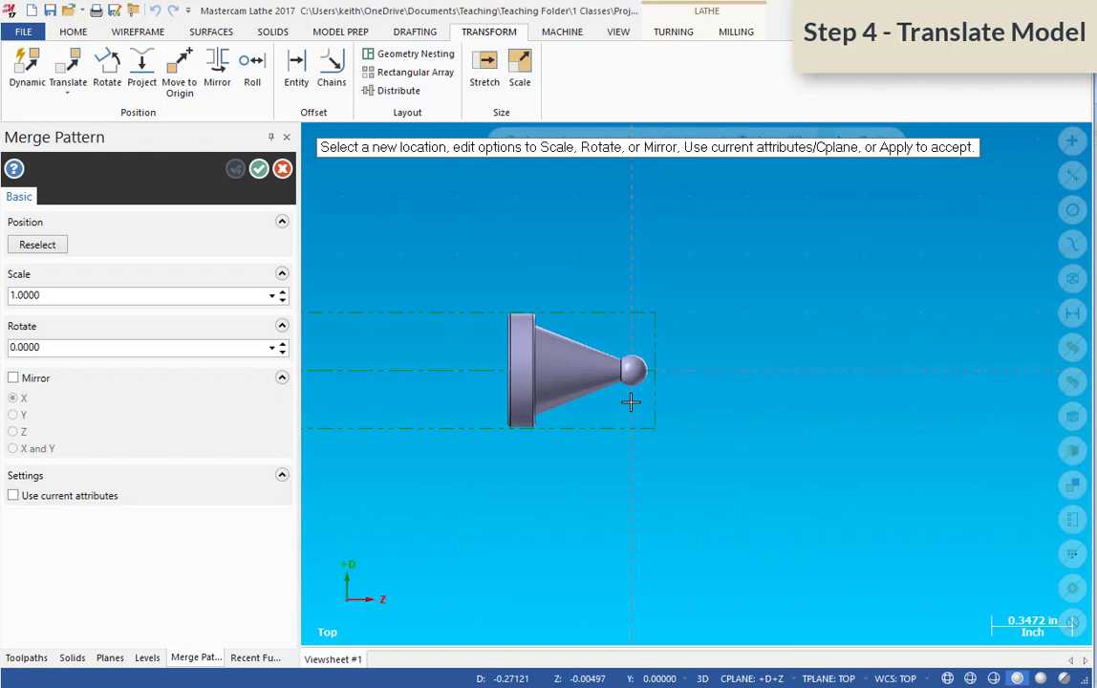
# Translate the pawn solid -0.08 along Z as a move, not a copy
pyautogui.click(76, 68)
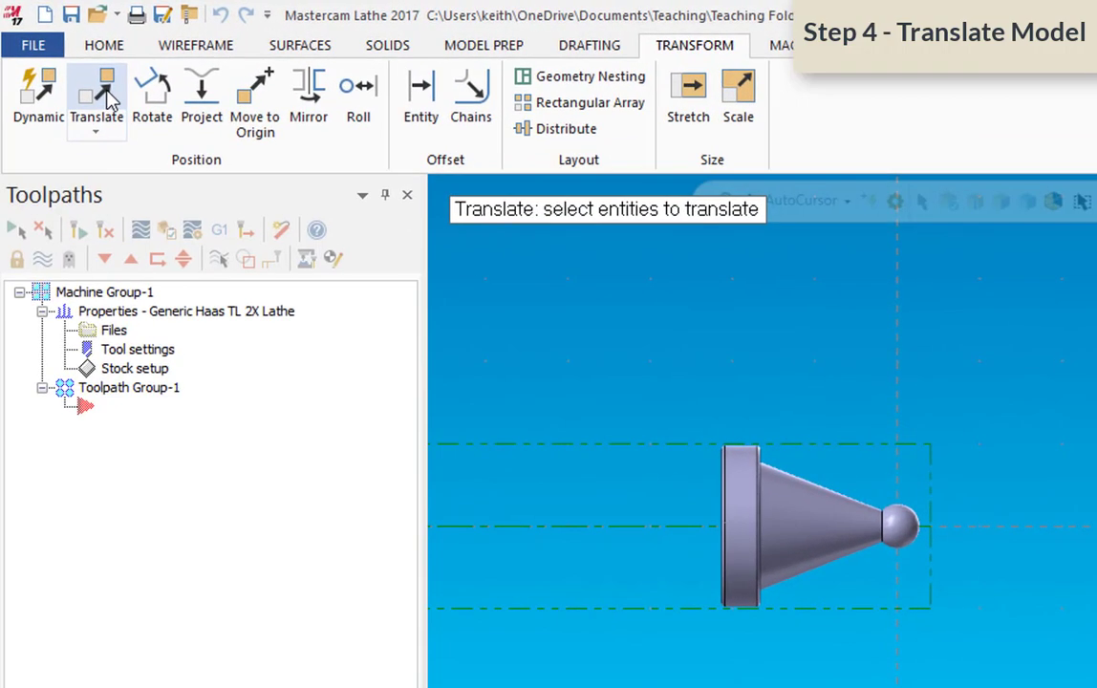
pyautogui.click(775, 521)
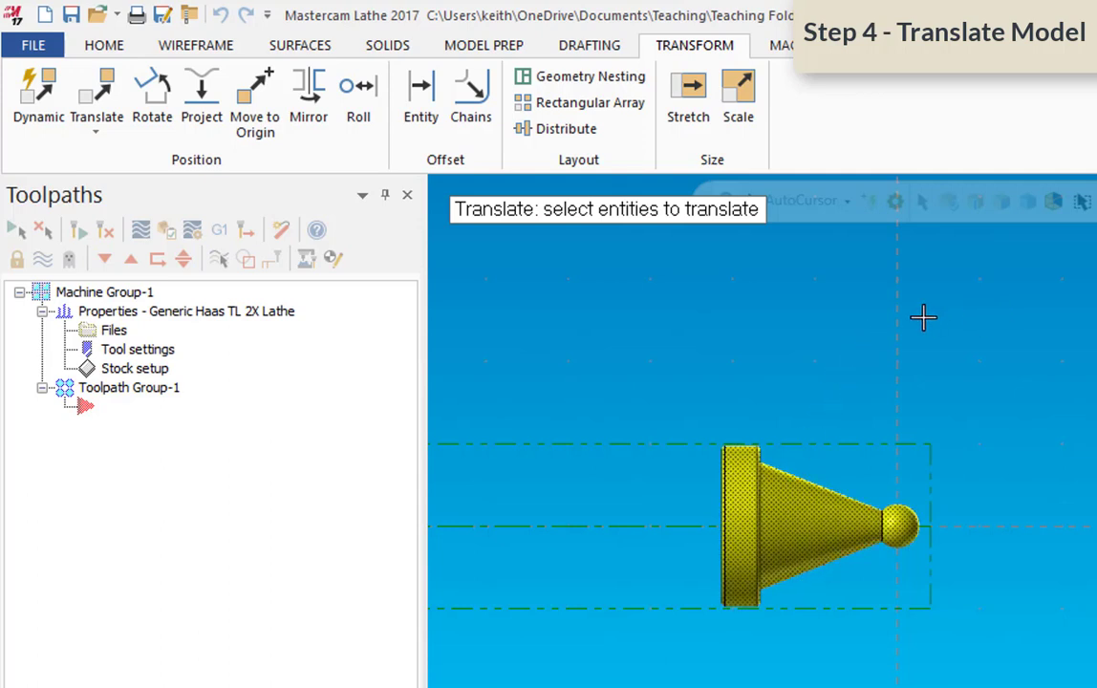
pyautogui.press('Return')
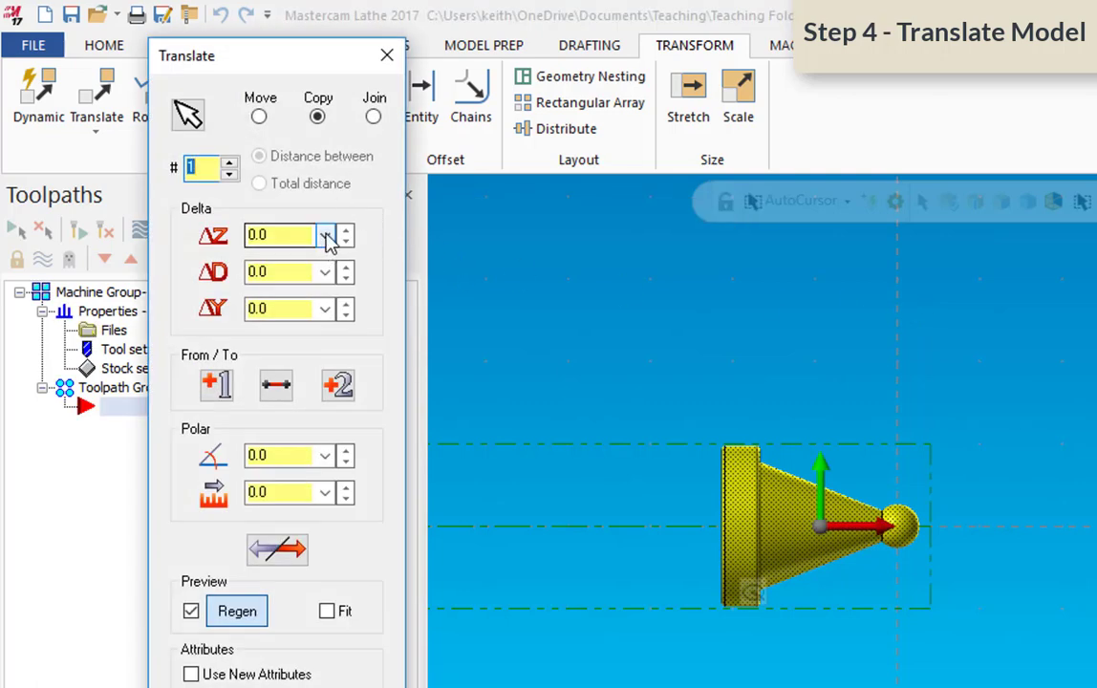
pyautogui.click(326, 236)
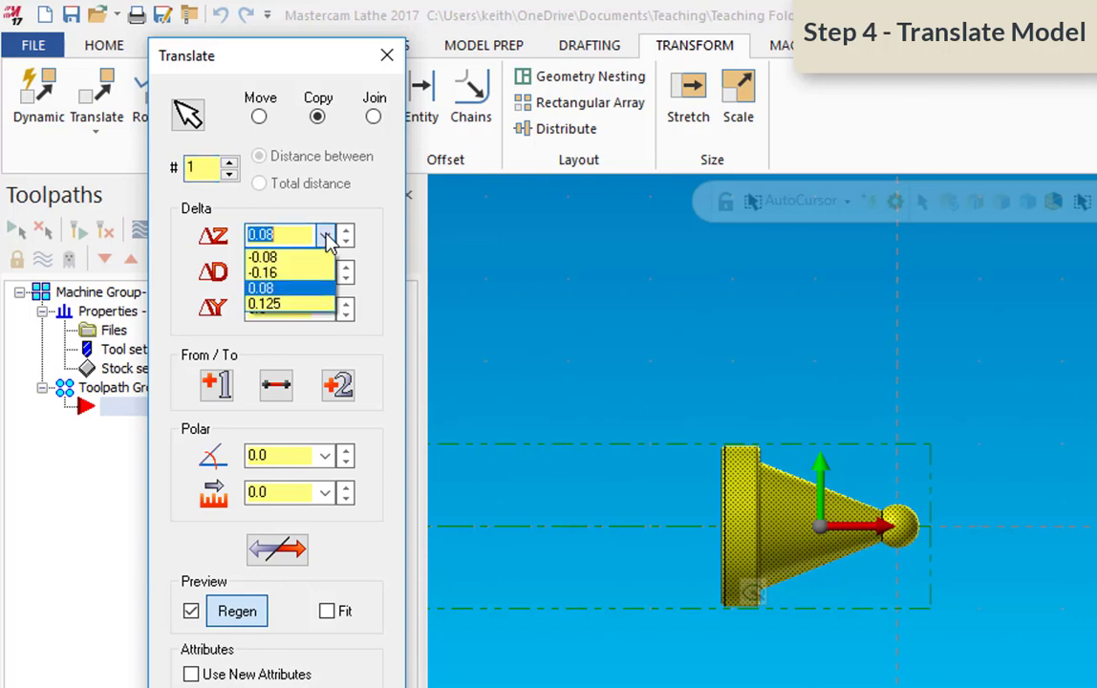
pyautogui.click(283, 258)
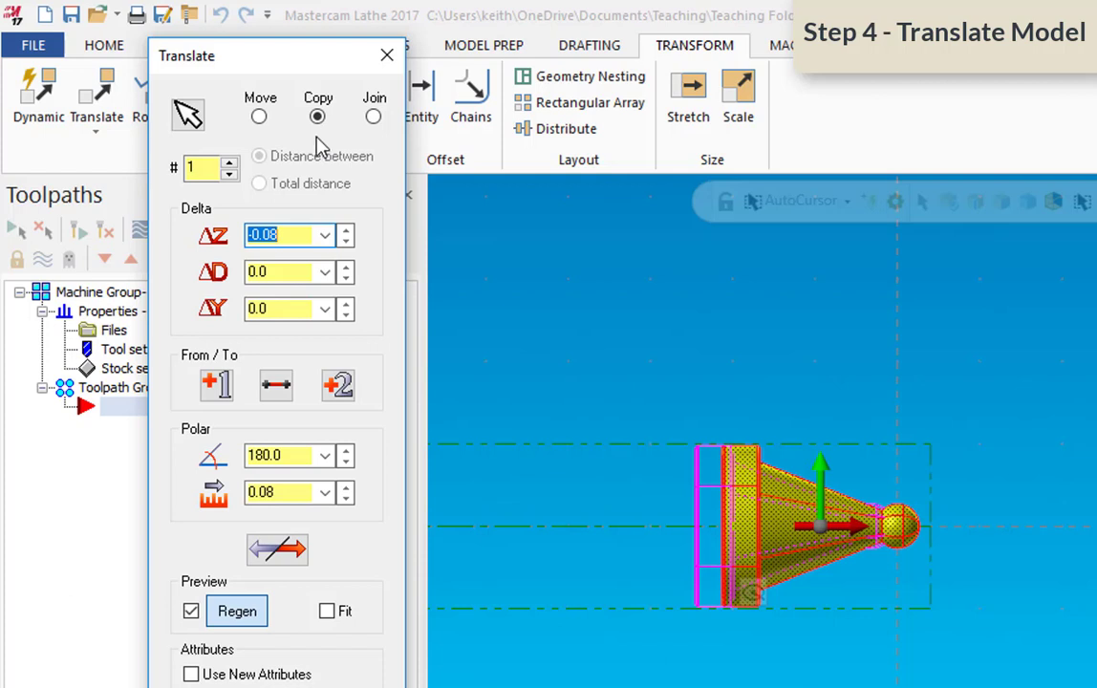
pyautogui.click(259, 116)
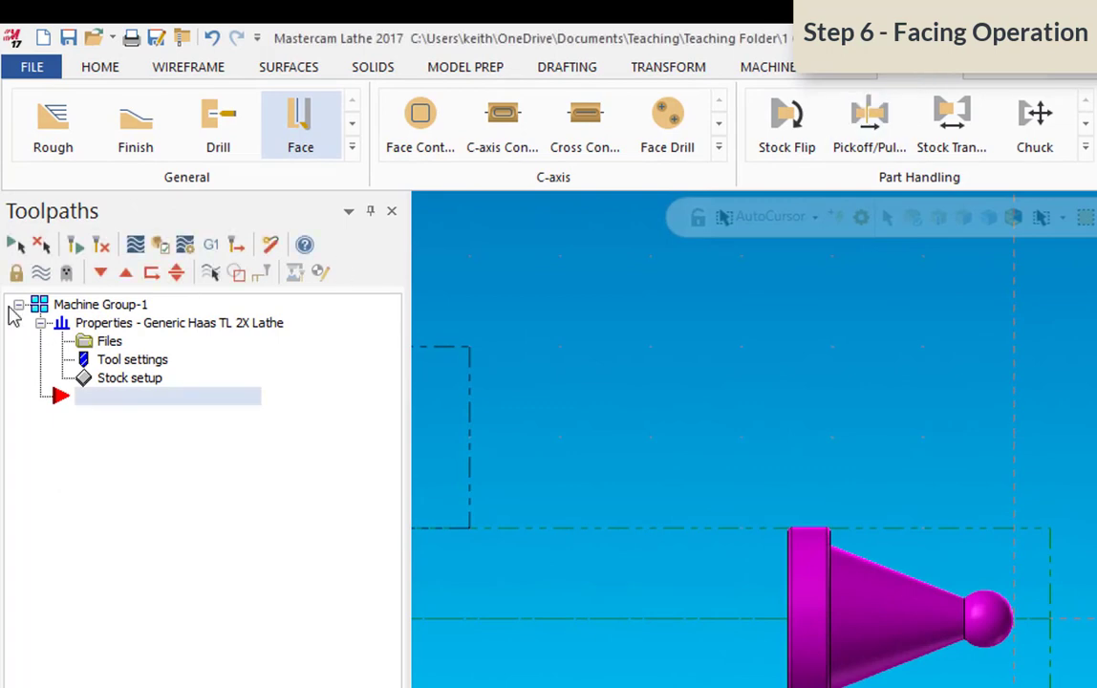
# Expand the General toolpath gallery to show all lathe toolpath types
pyautogui.click(306, 144)
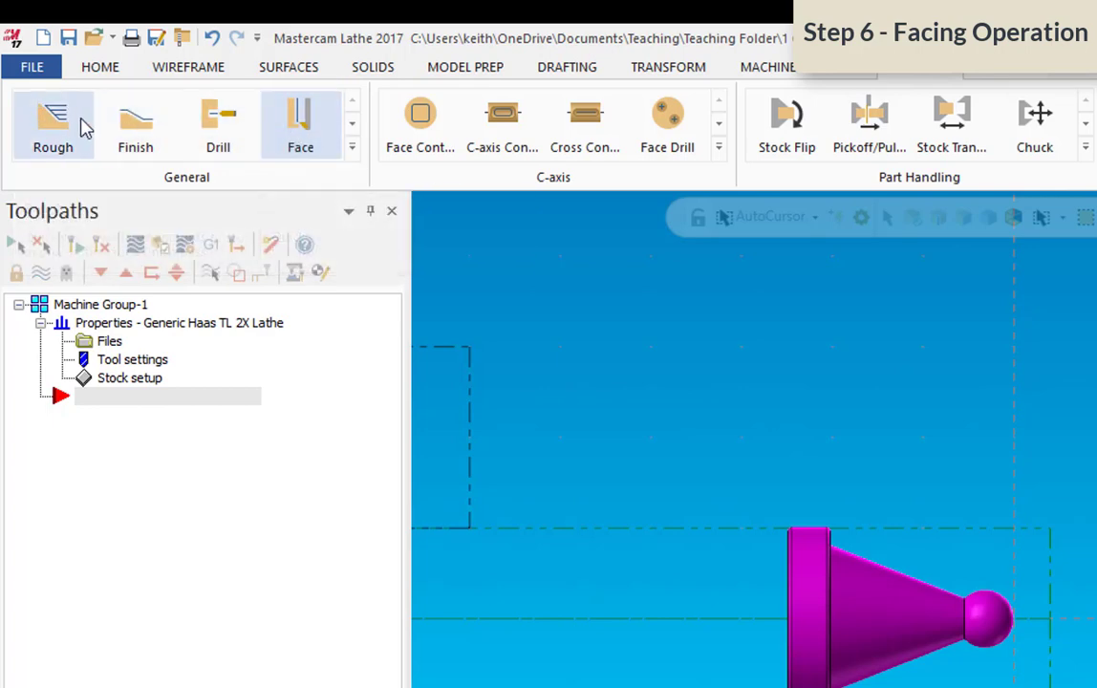
pyautogui.click(351, 148)
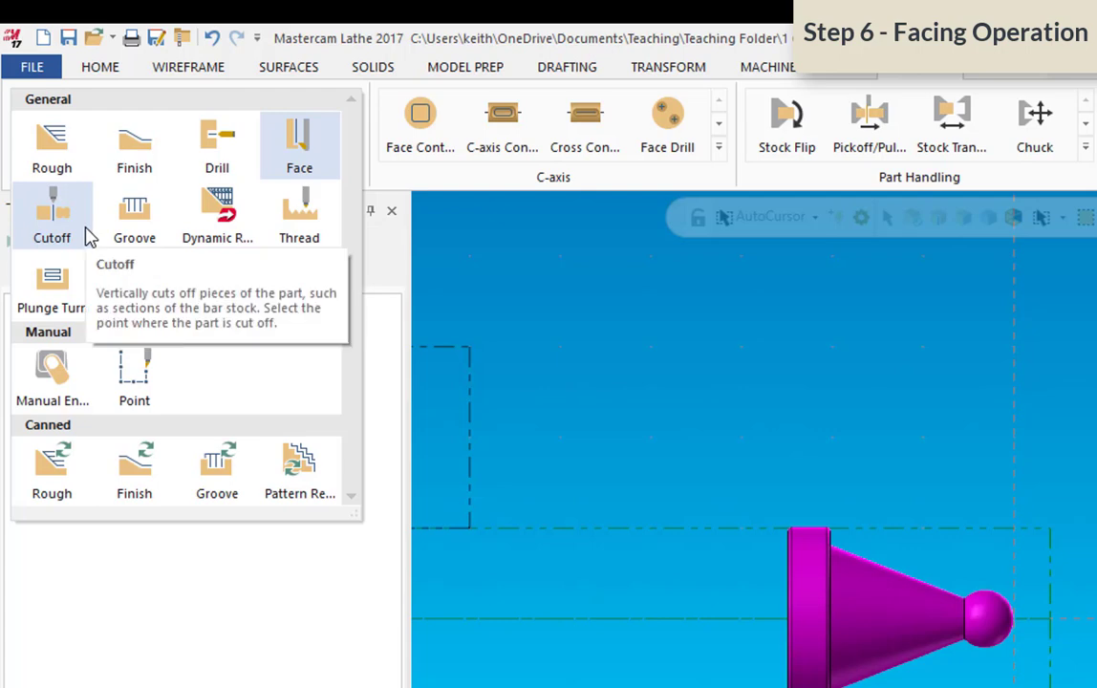
# Start a Face toolpath with NC name Chess Template and browse its tool list
pyautogui.click(298, 140)
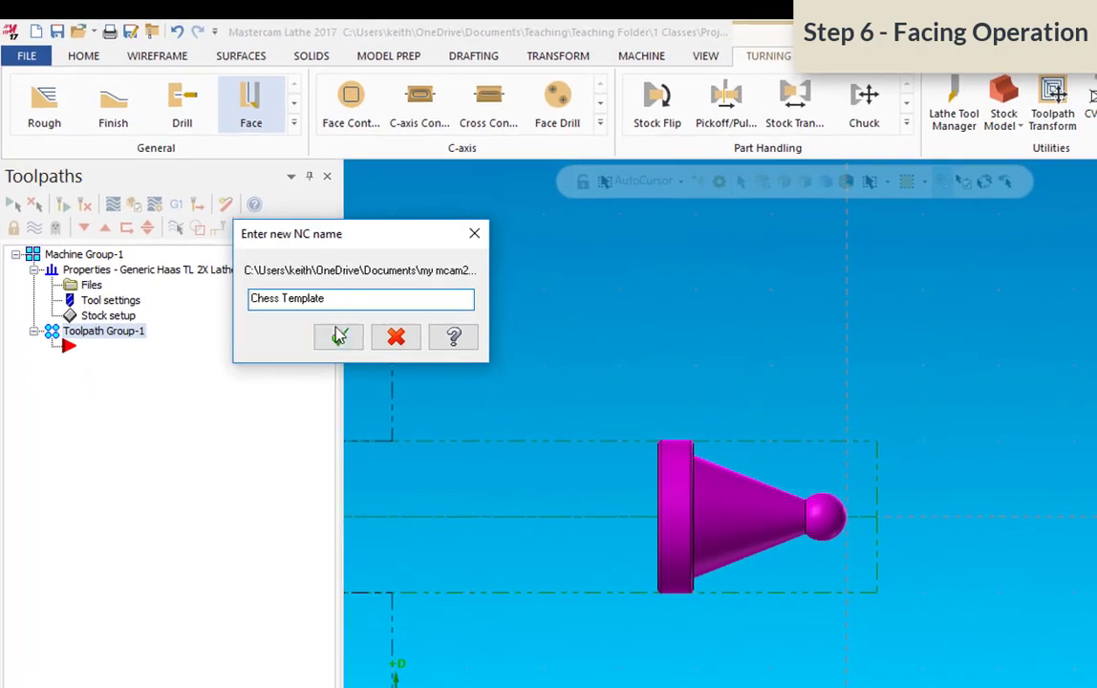
pyautogui.click(339, 335)
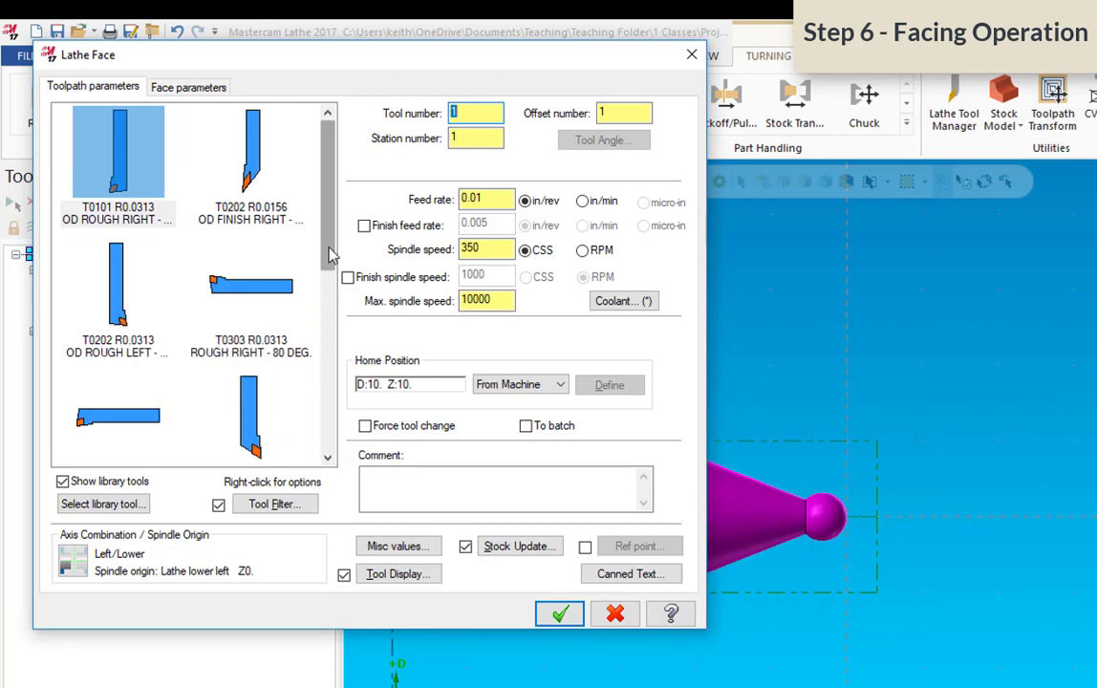
pyautogui.moveTo(329, 251); pyautogui.dragTo(334, 335)
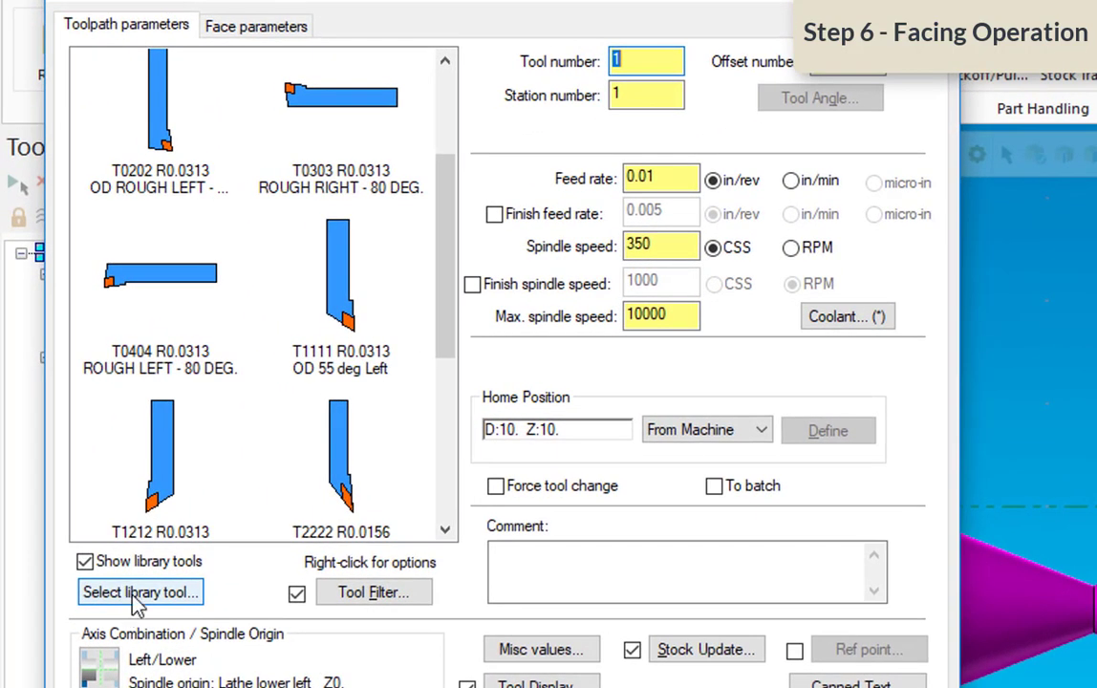
# Load the MFGT120.tooldb library as the facing tool source
pyautogui.click(102, 600)
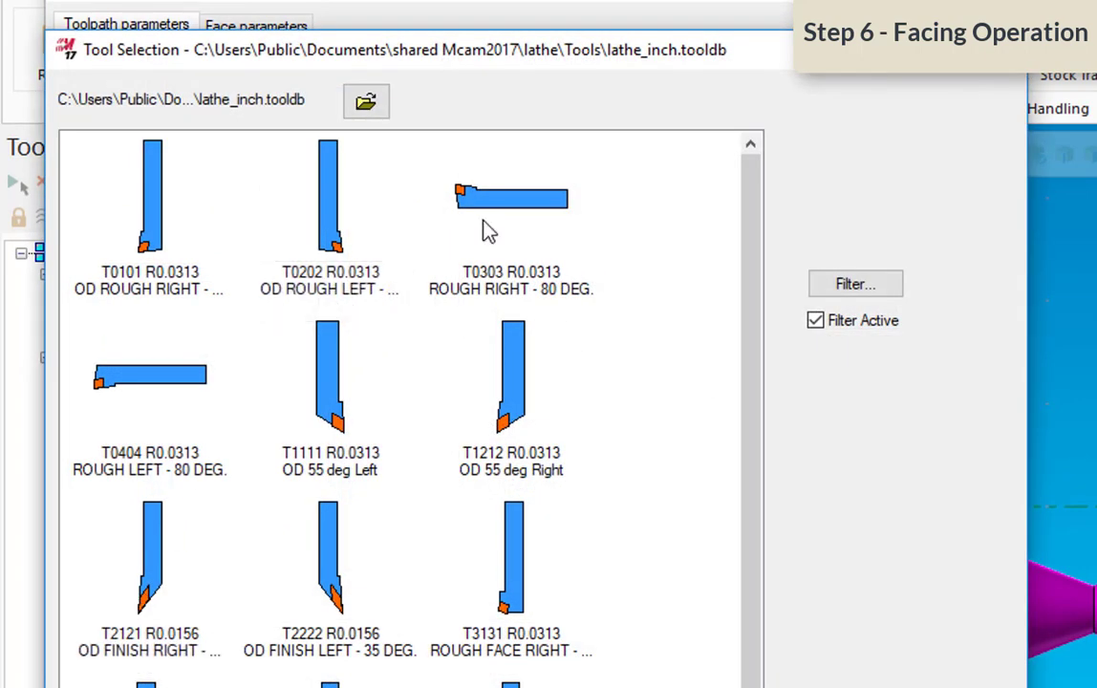
pyautogui.click(376, 109)
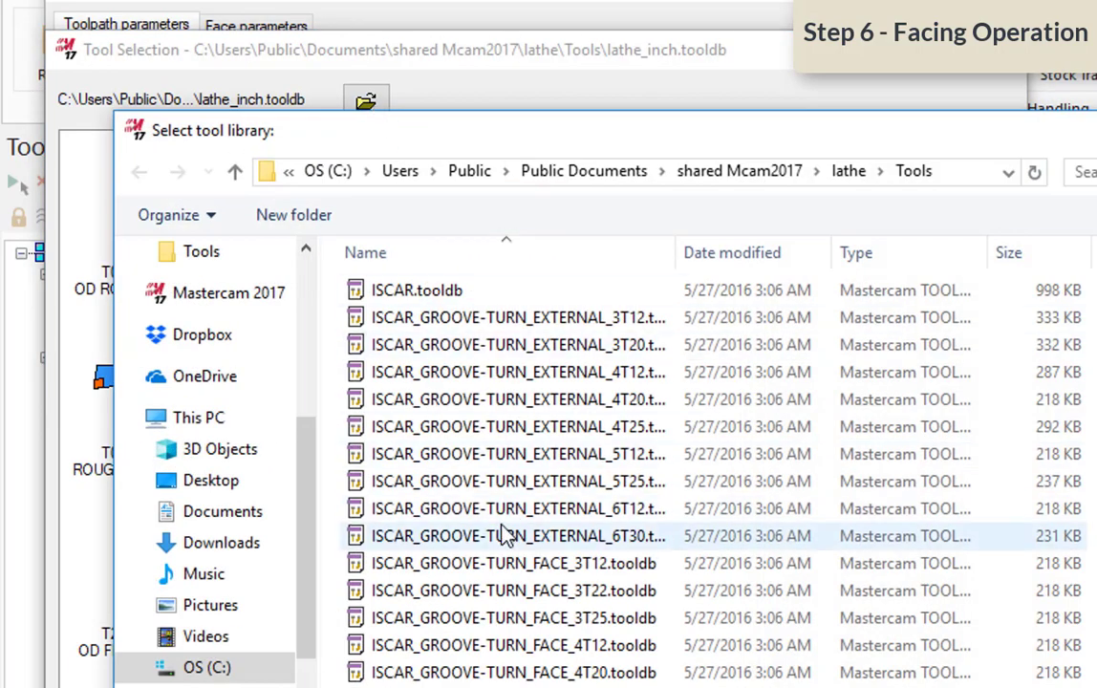
pyautogui.scroll(-10, 507, 537)
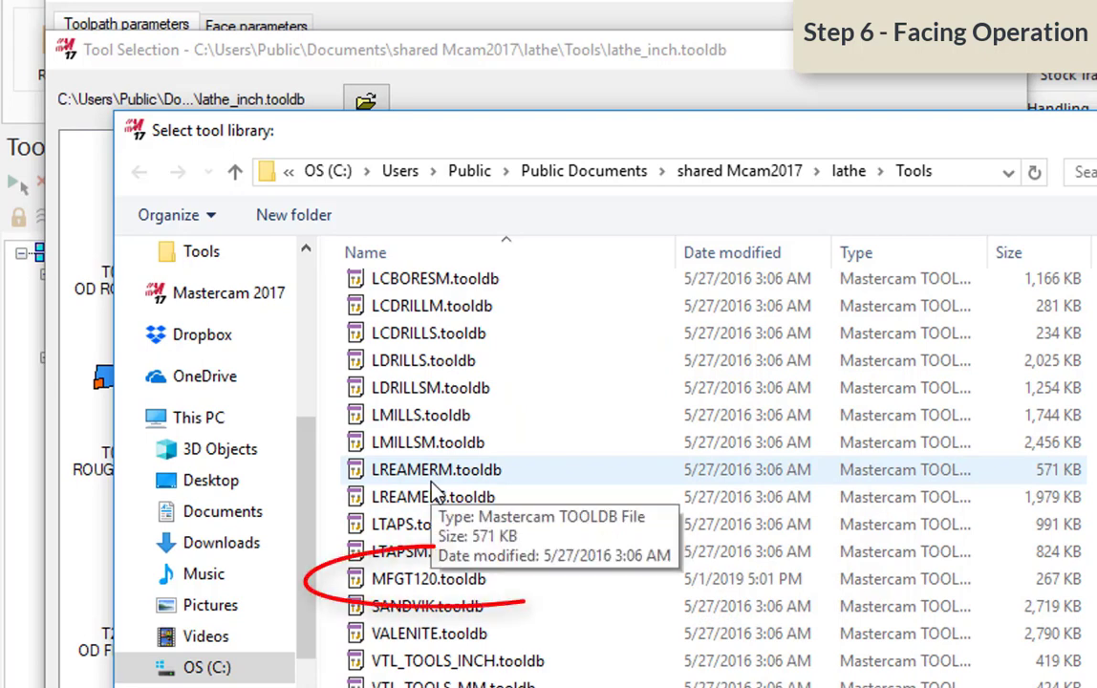
pyautogui.doubleClick(507, 583)
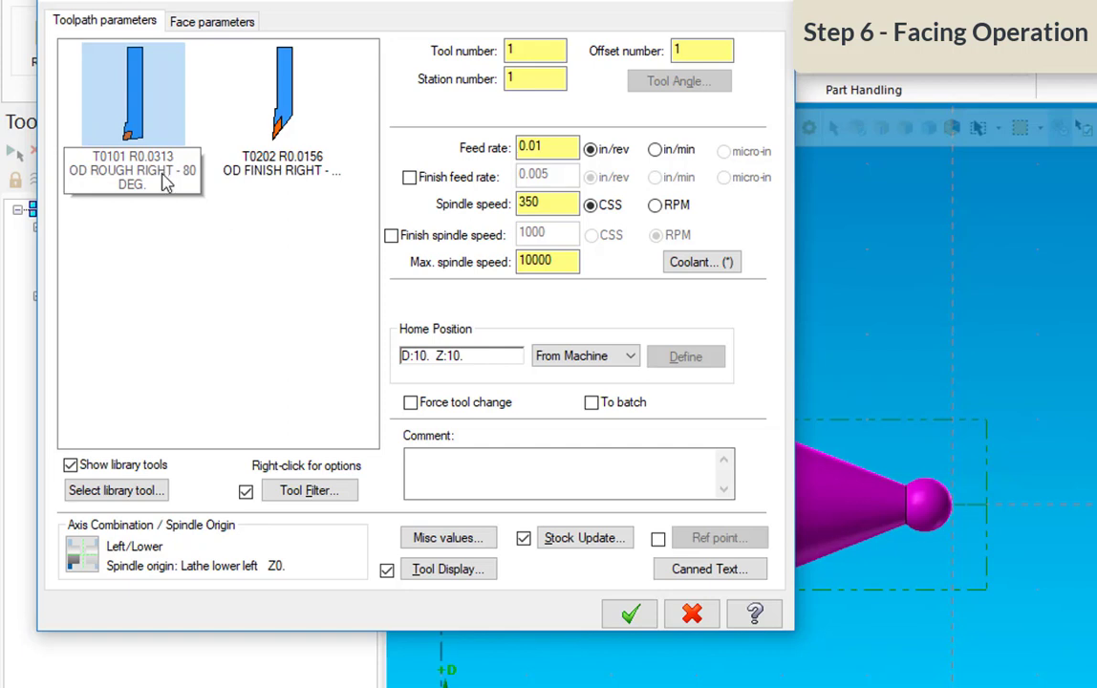
# Use tool T0101 with 4000 maximum spindle speed and flood coolant on
pyautogui.click(146, 118)
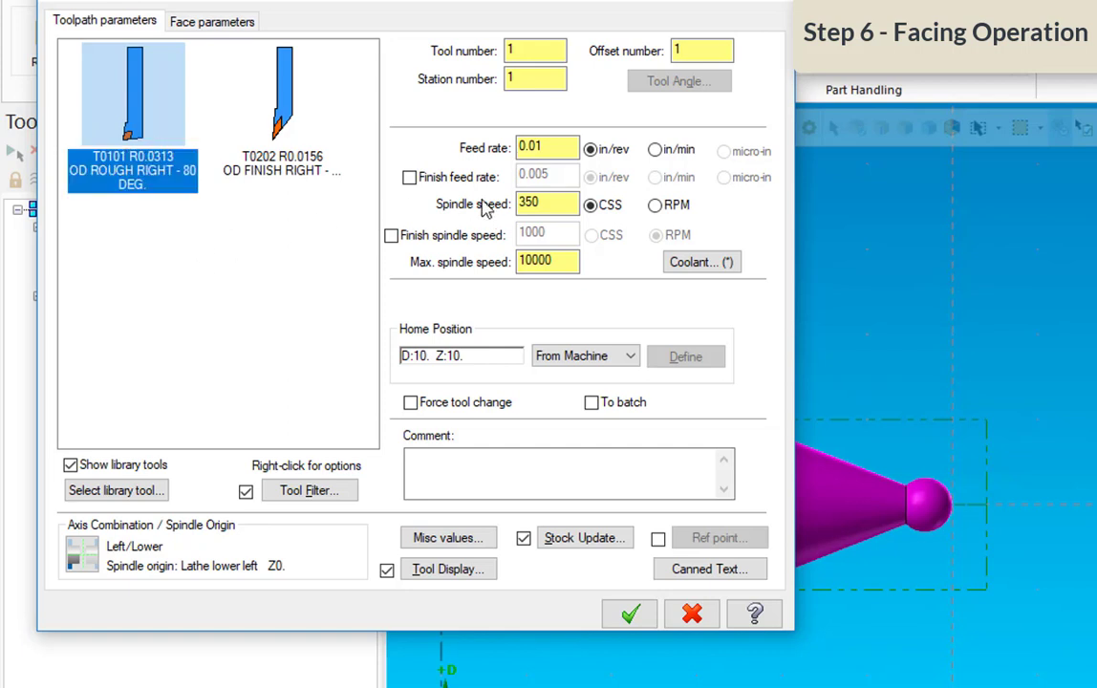
pyautogui.click(556, 147)
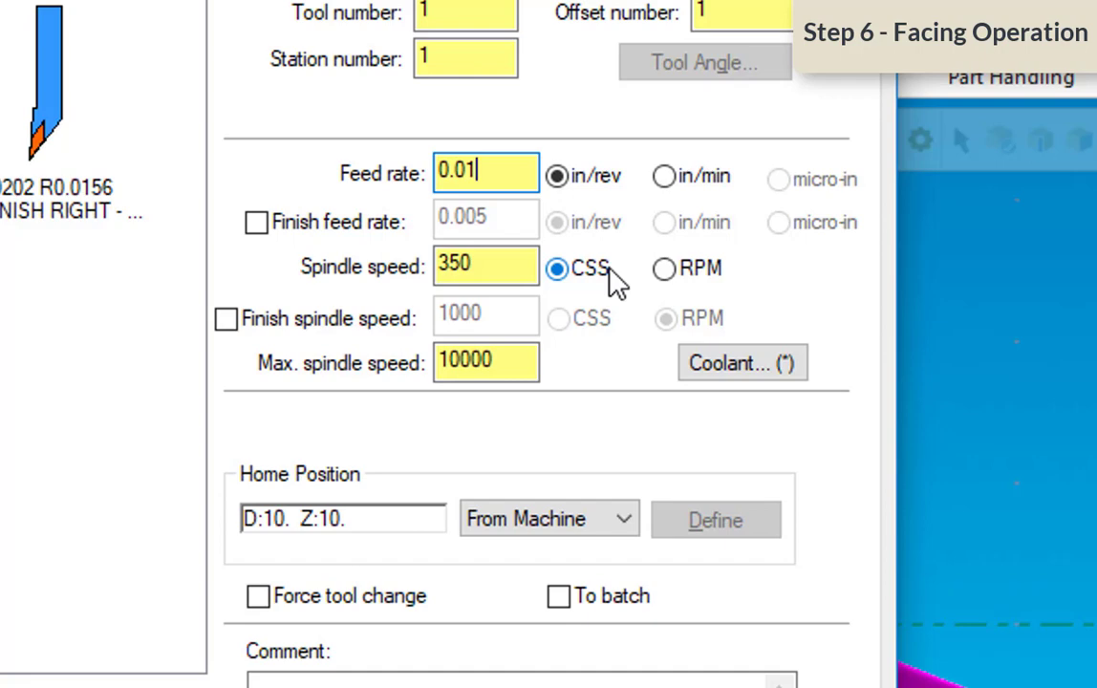
pyautogui.moveTo(497, 363); pyautogui.dragTo(388, 354)
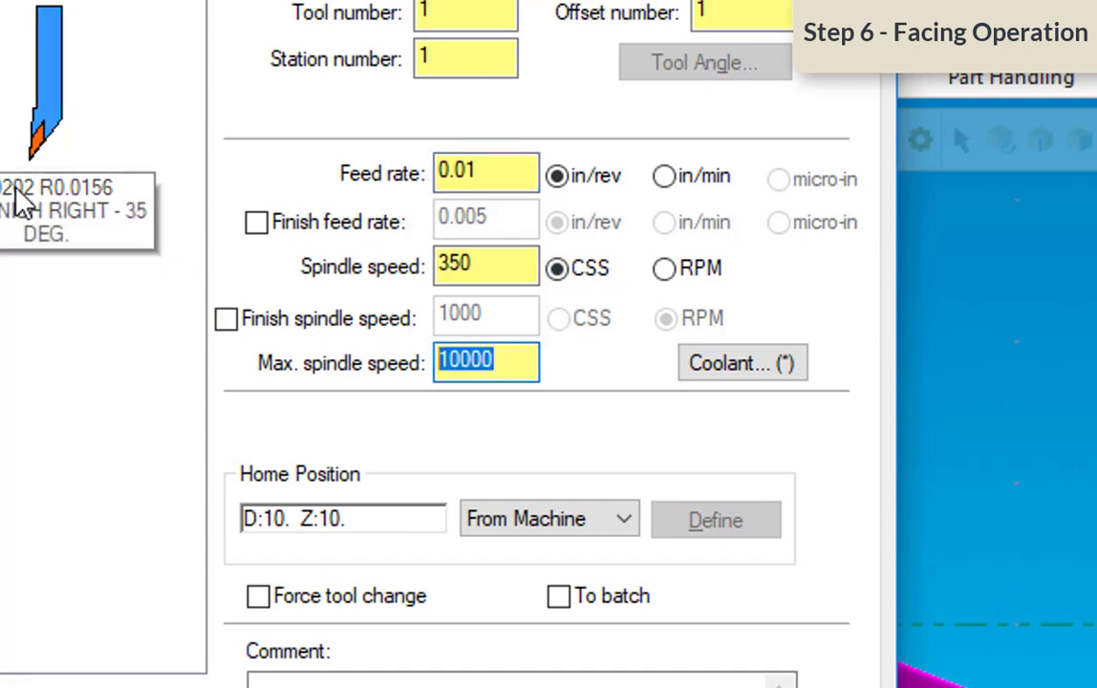
pyautogui.write('4000')
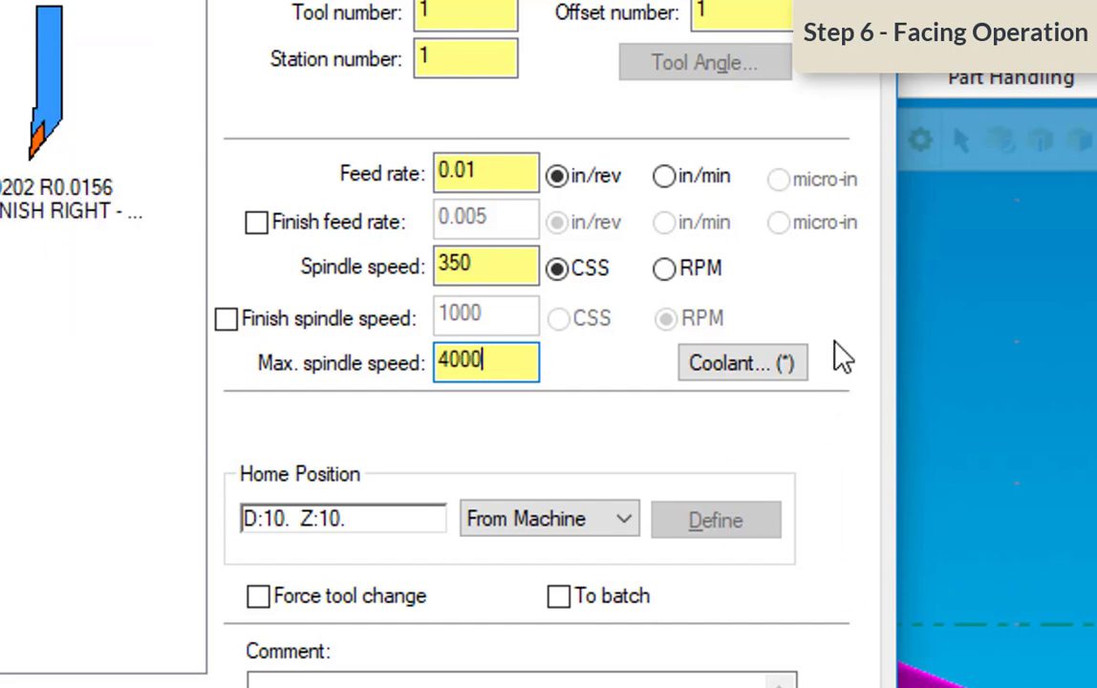
pyautogui.click(770, 363)
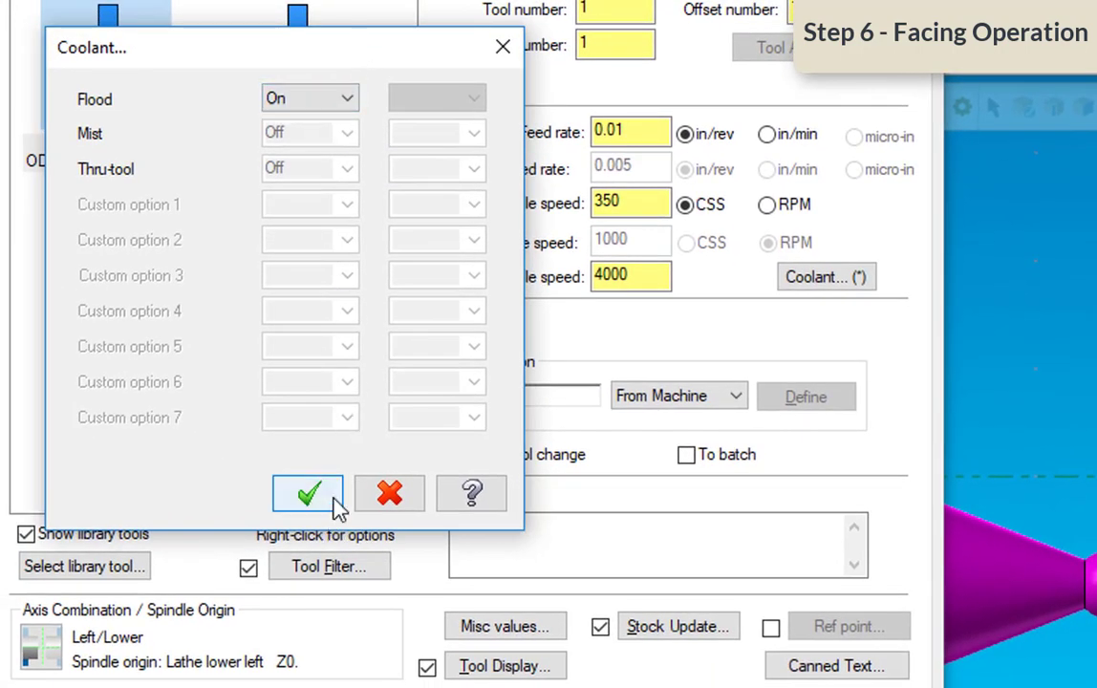
pyautogui.click(336, 505)
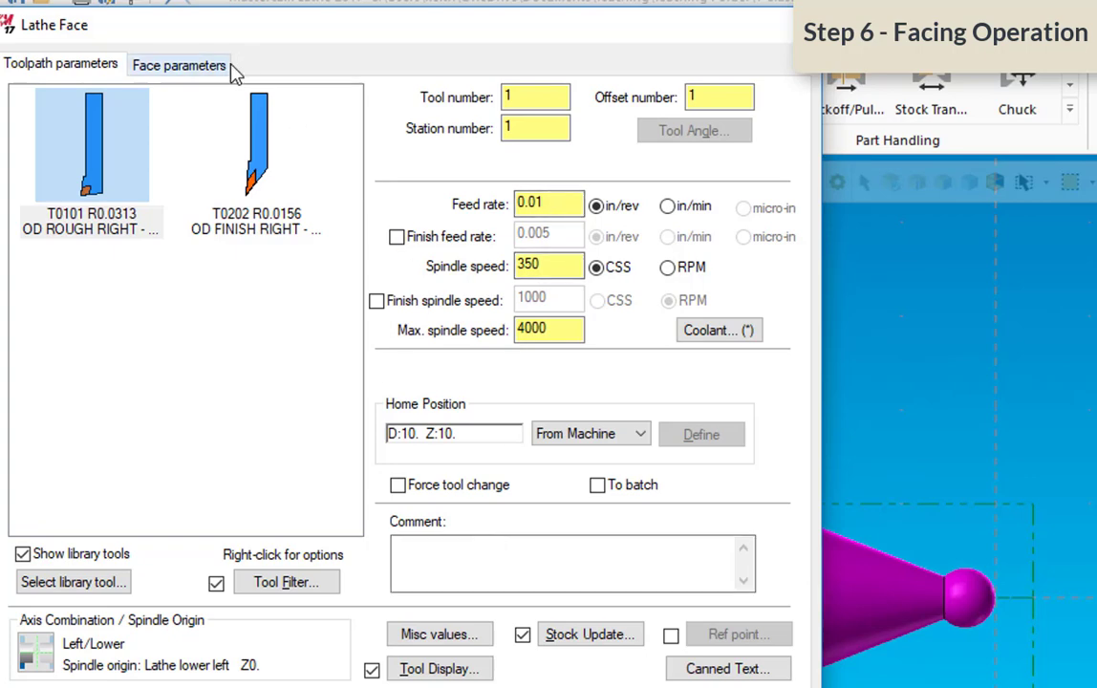
# Set face stock to leave to 0.005 and keep Computer compensation
pyautogui.click(193, 73)
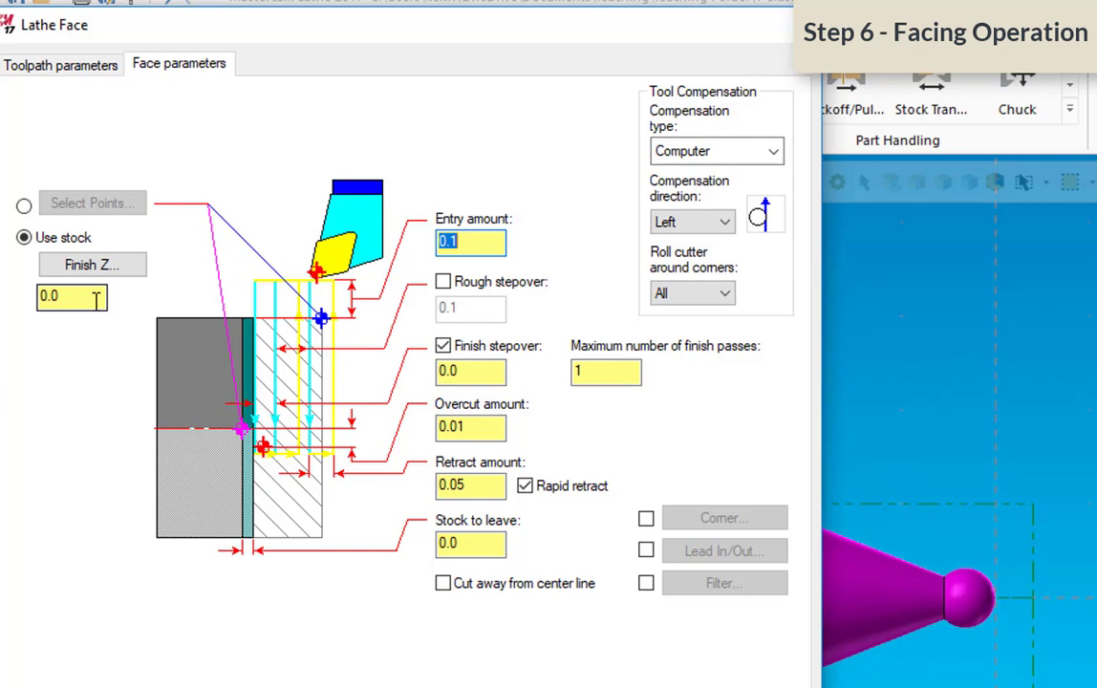
pyautogui.click(458, 544)
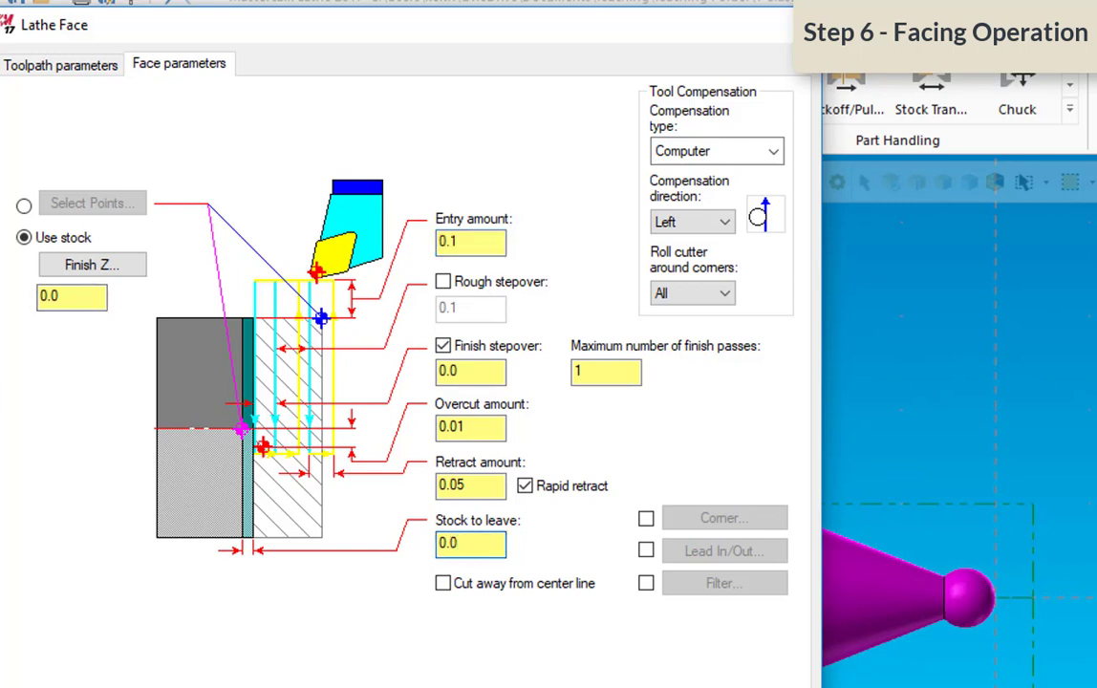
pyautogui.write('05')
pyautogui.click(709, 162)
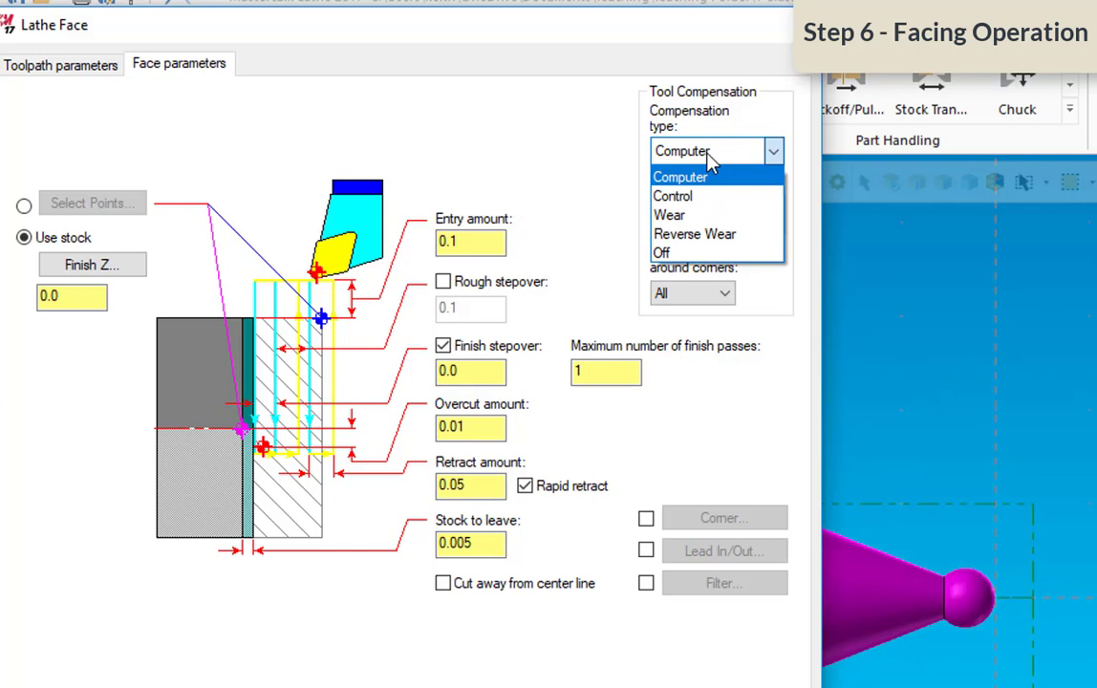
pyautogui.click(709, 154)
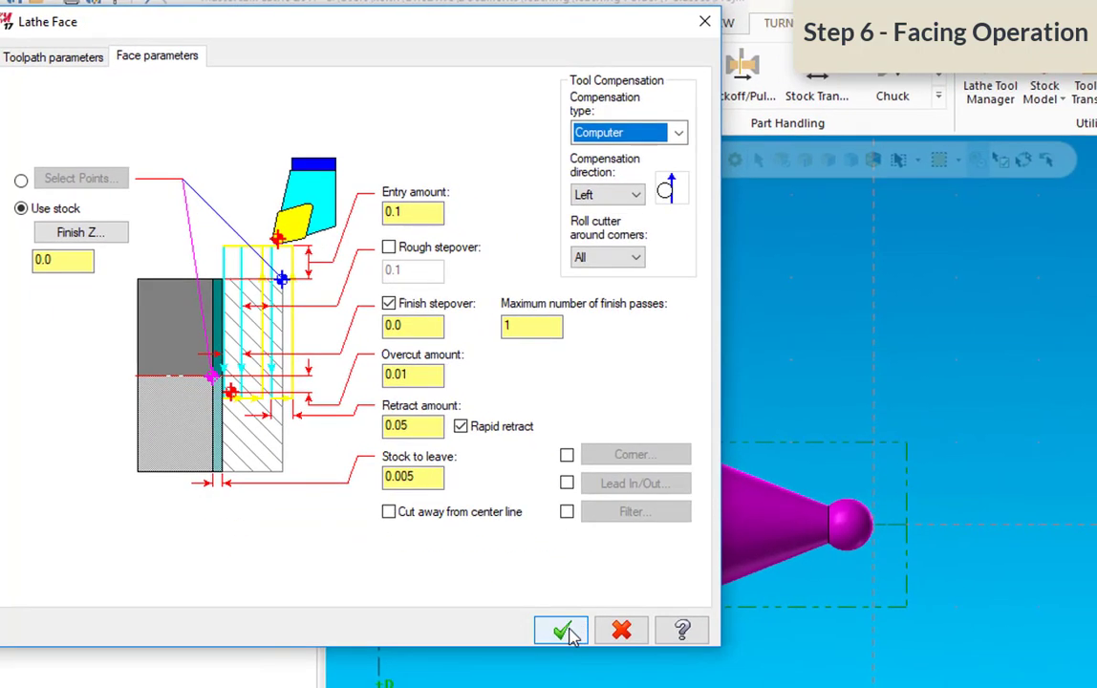
pyautogui.click(564, 631)
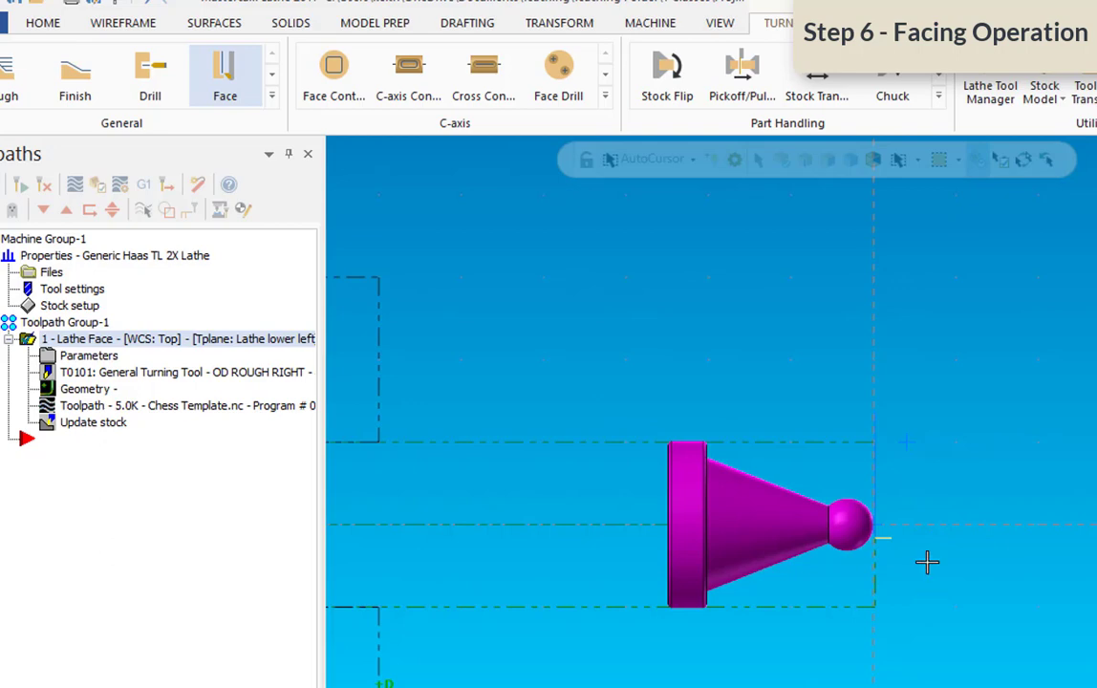
pyautogui.scroll(5, 881, 531)
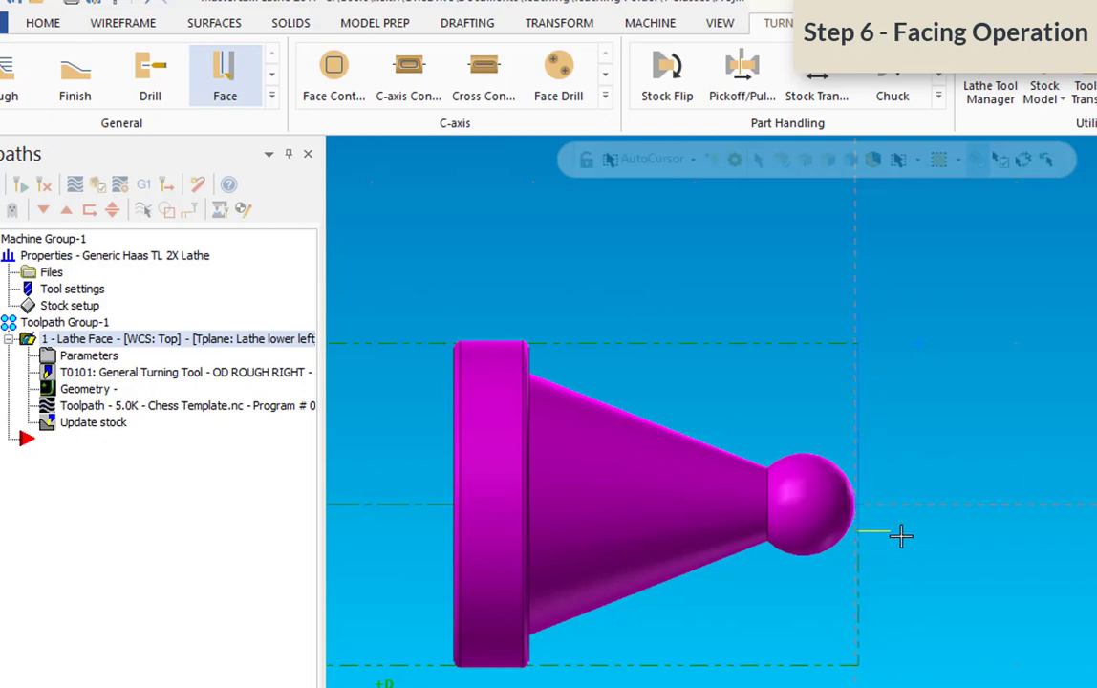
pyautogui.scroll(1, 1023, 602)
pyautogui.scroll(-2, 1031, 602)
pyautogui.scroll(-1, 1034, 603)
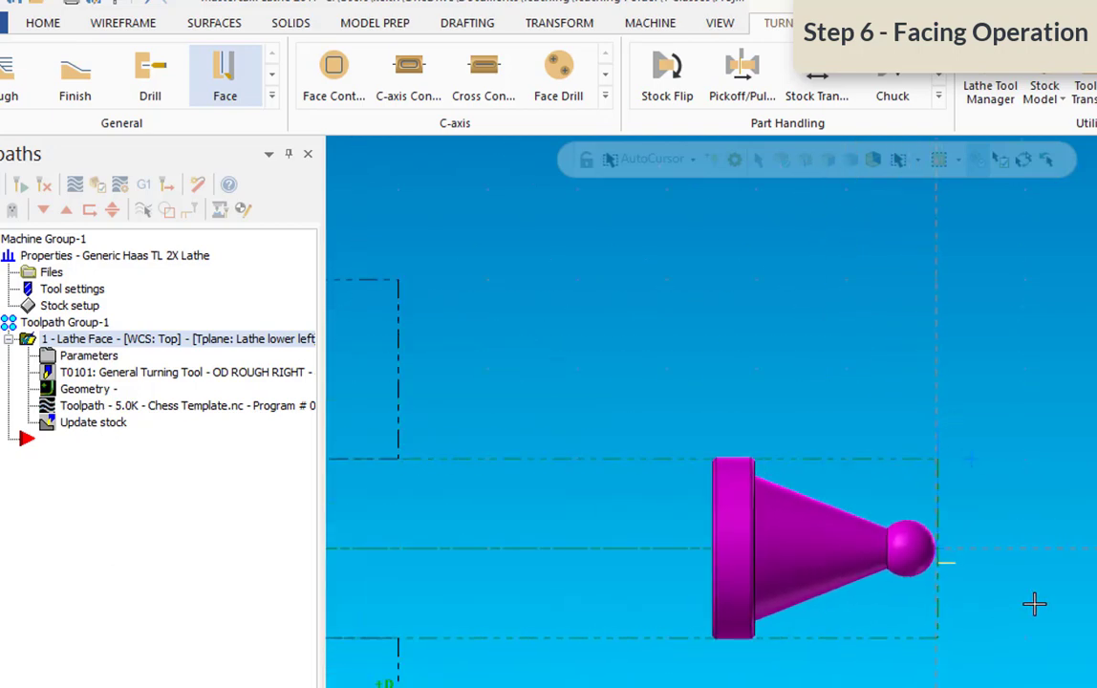
pyautogui.scroll(-1, 1034, 603)
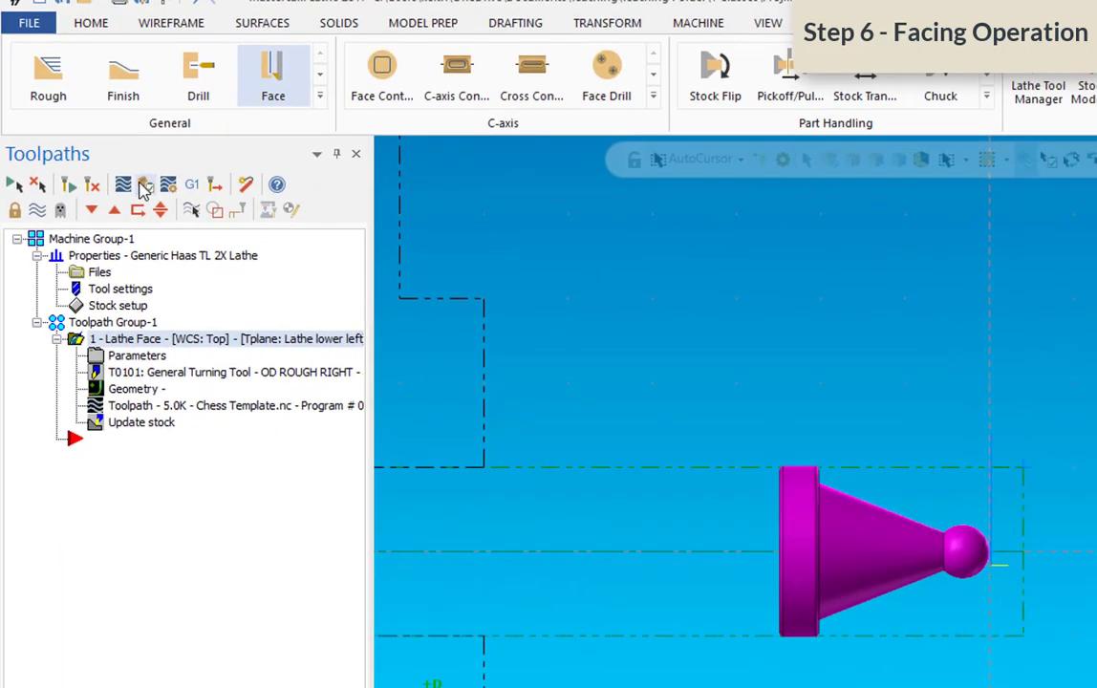
pyautogui.click(144, 186)
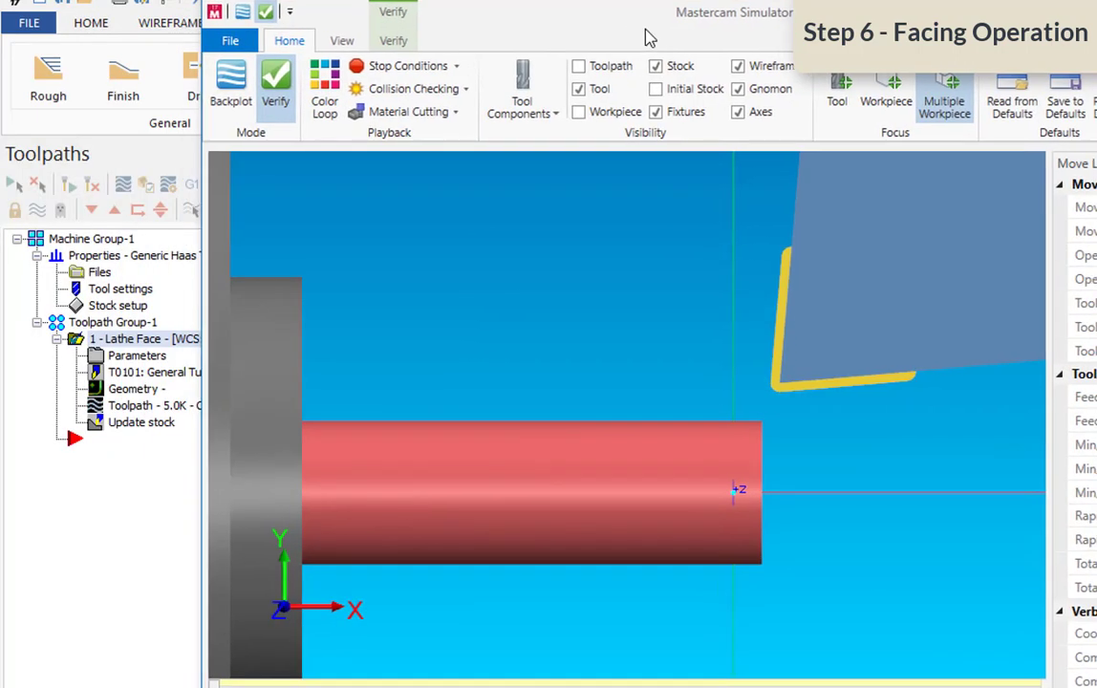
pyautogui.scroll(-3, 506, 466)
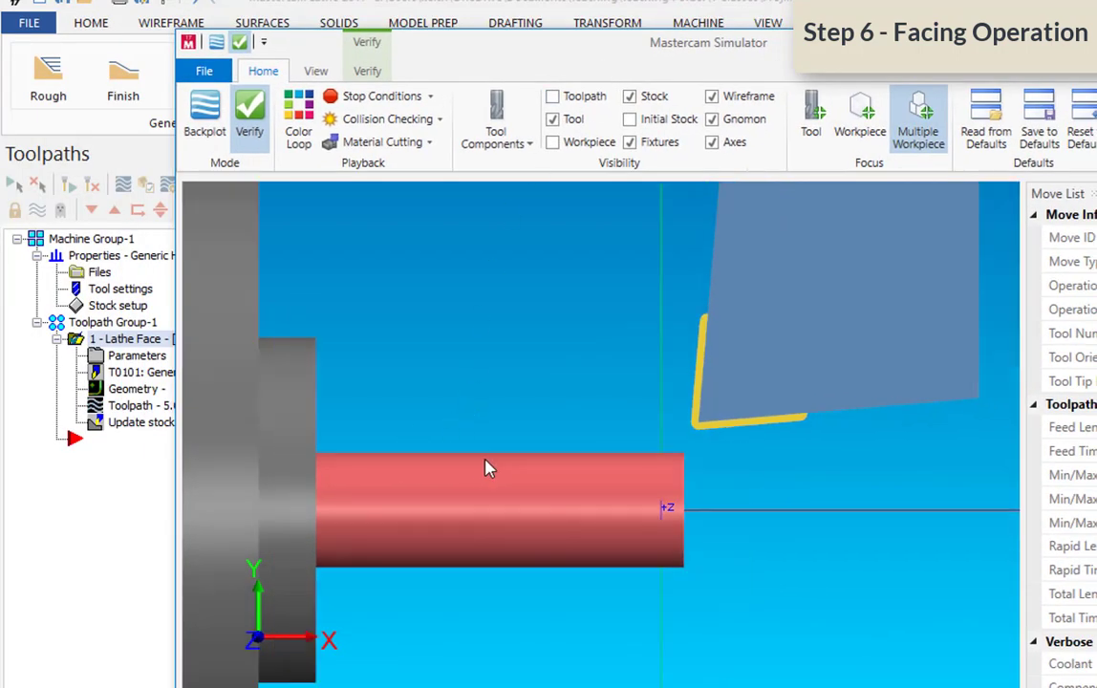
pyautogui.scroll(3, 470, 443)
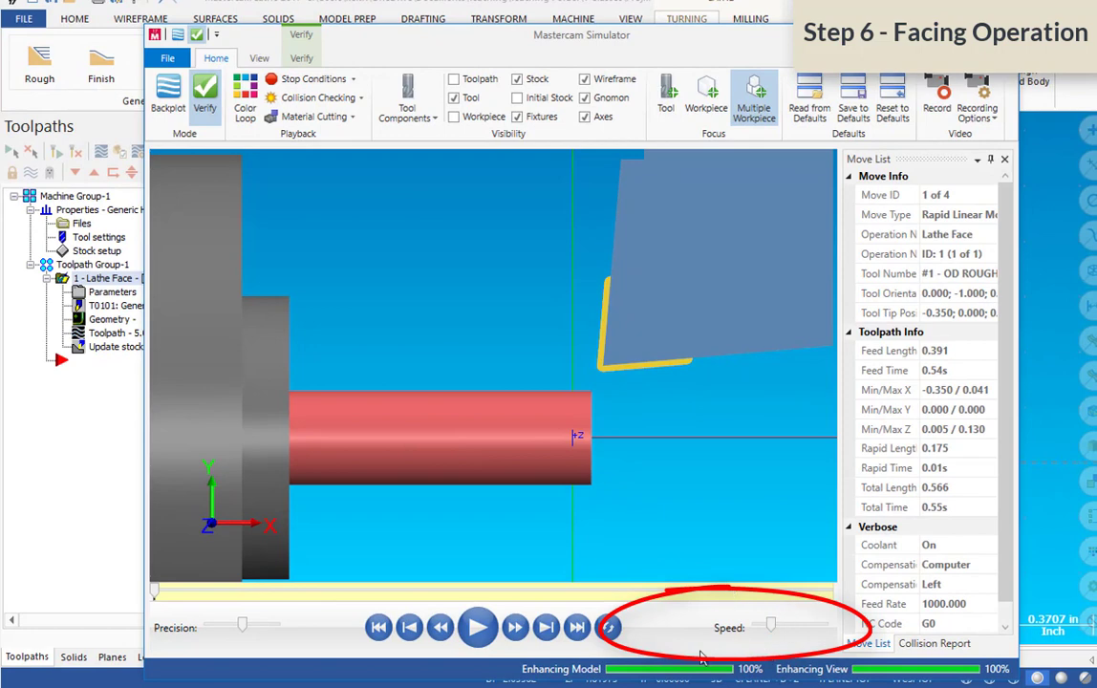
pyautogui.click(478, 627)
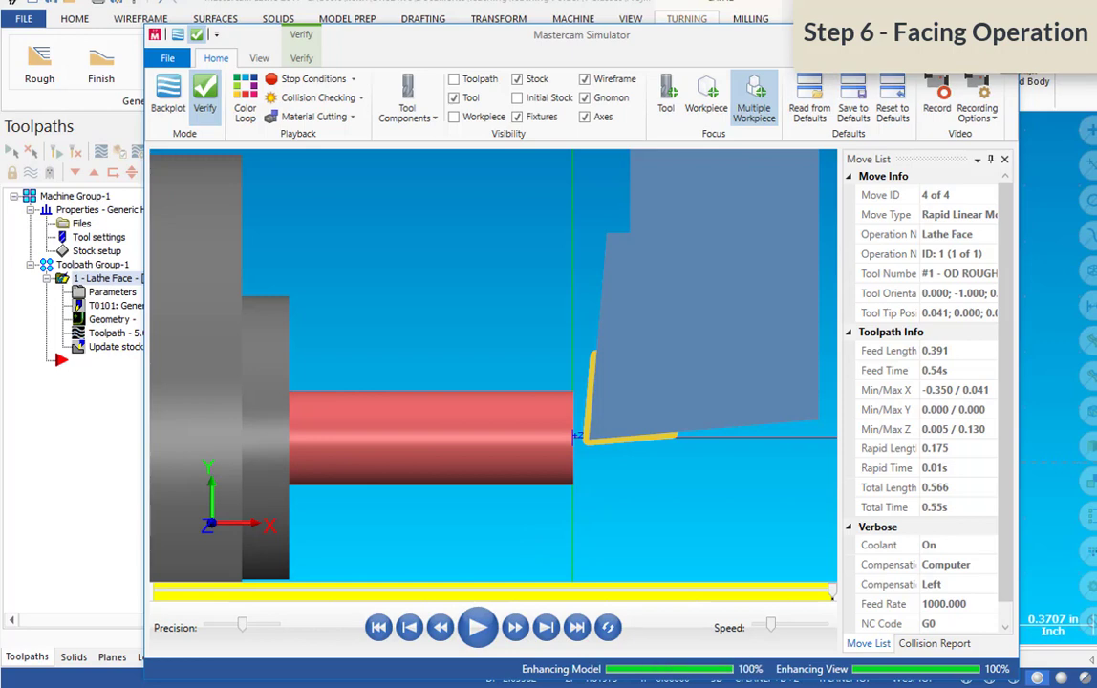
pyautogui.hotkey('alt', 'F4')
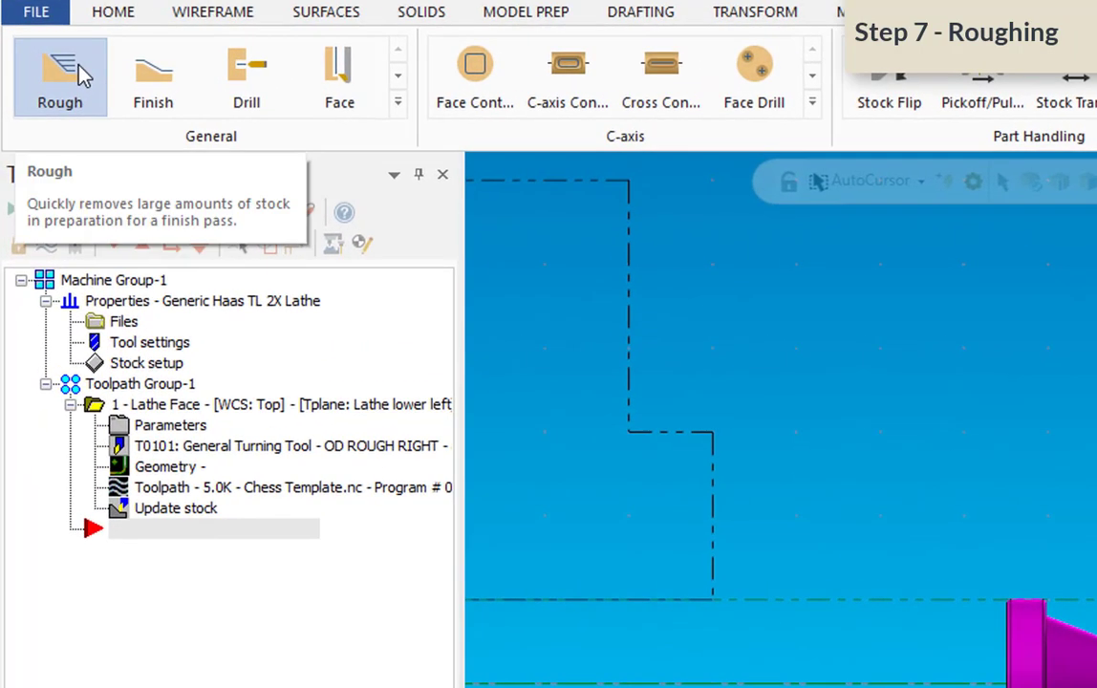
# Start a new Lathe Rough toolpath from the Turning ribbon
pyautogui.click(80, 69)
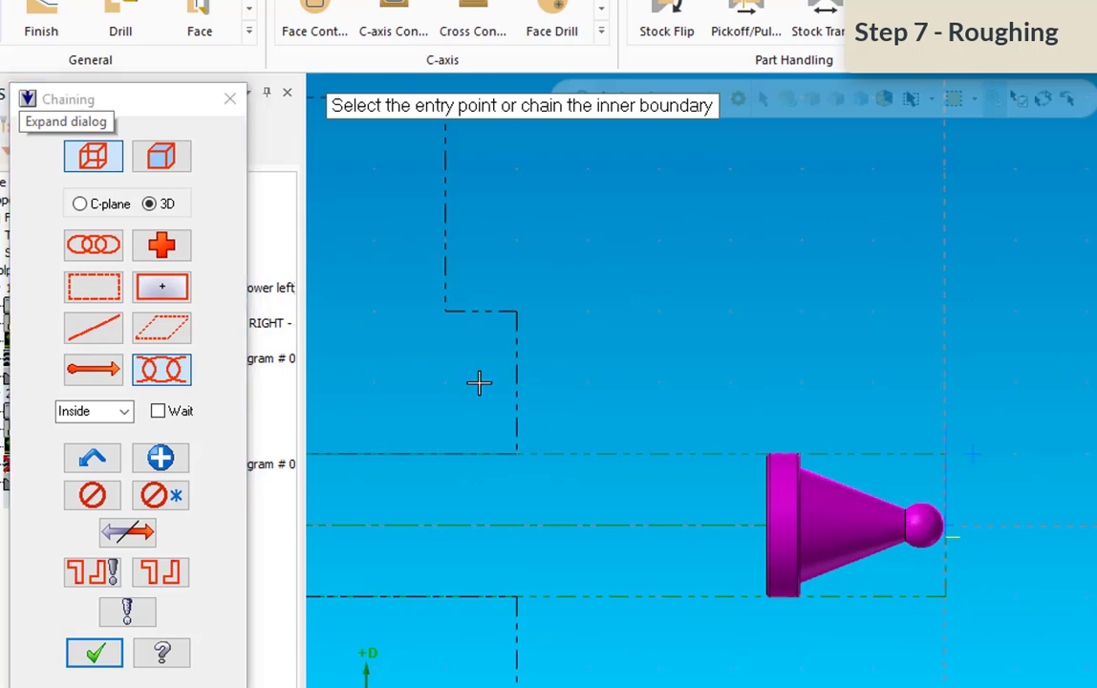
# Partially chain the pawn profile from the ball-tip arc to the base's top edge, reversing direction
pyautogui.click(158, 160)
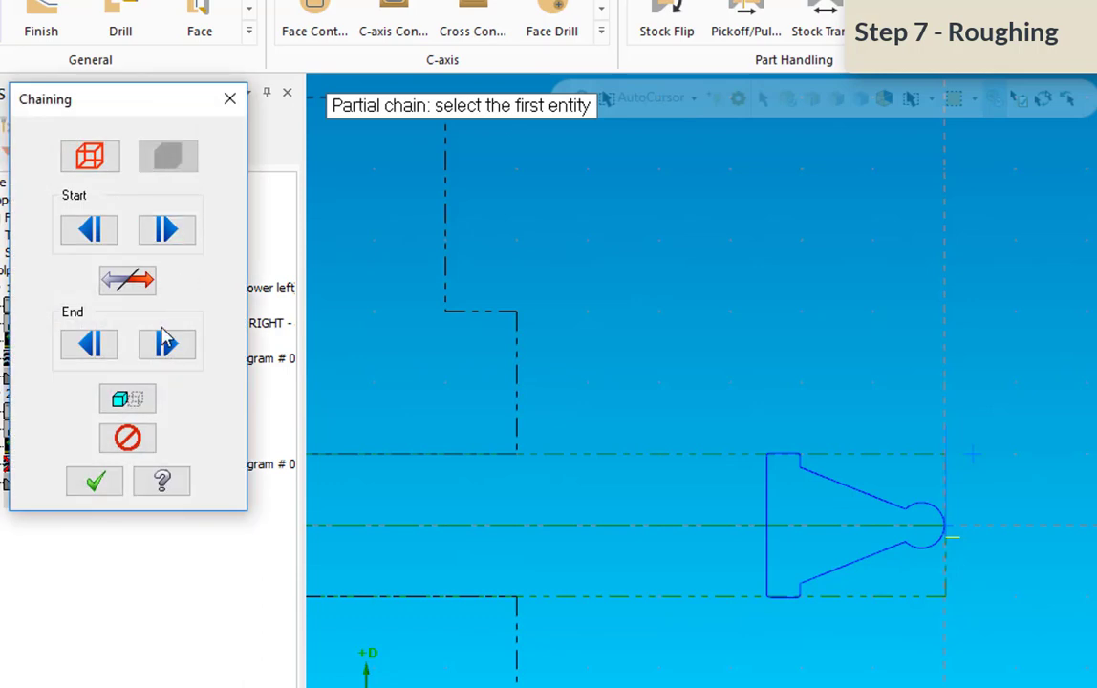
pyautogui.click(127, 400)
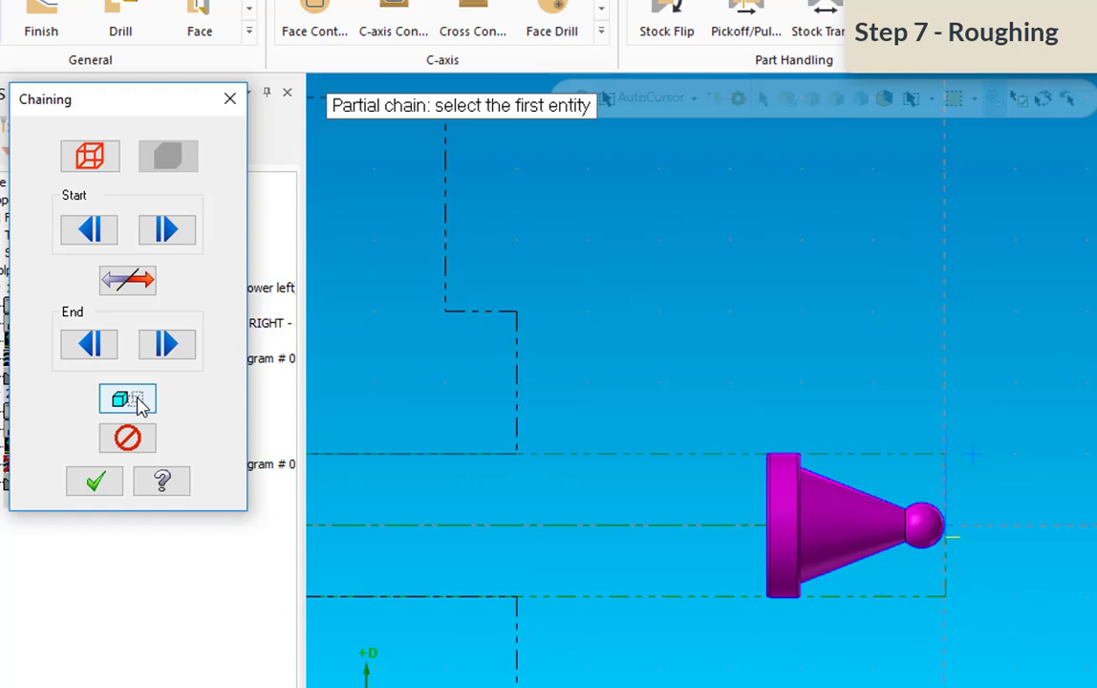
pyautogui.click(127, 399)
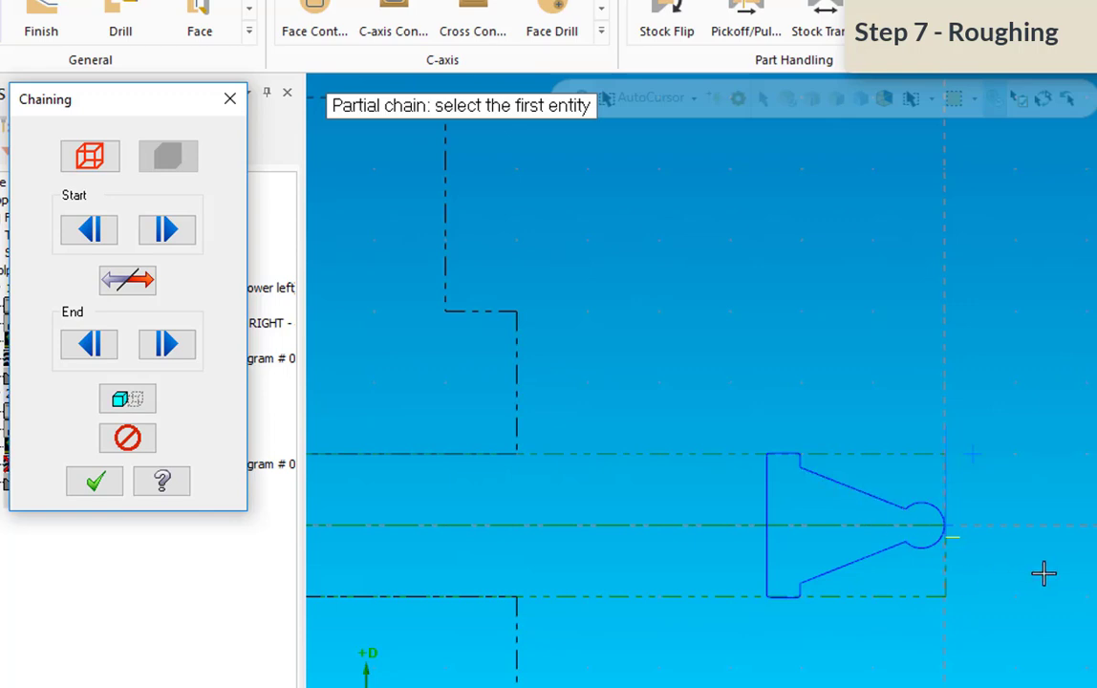
pyautogui.click(942, 525)
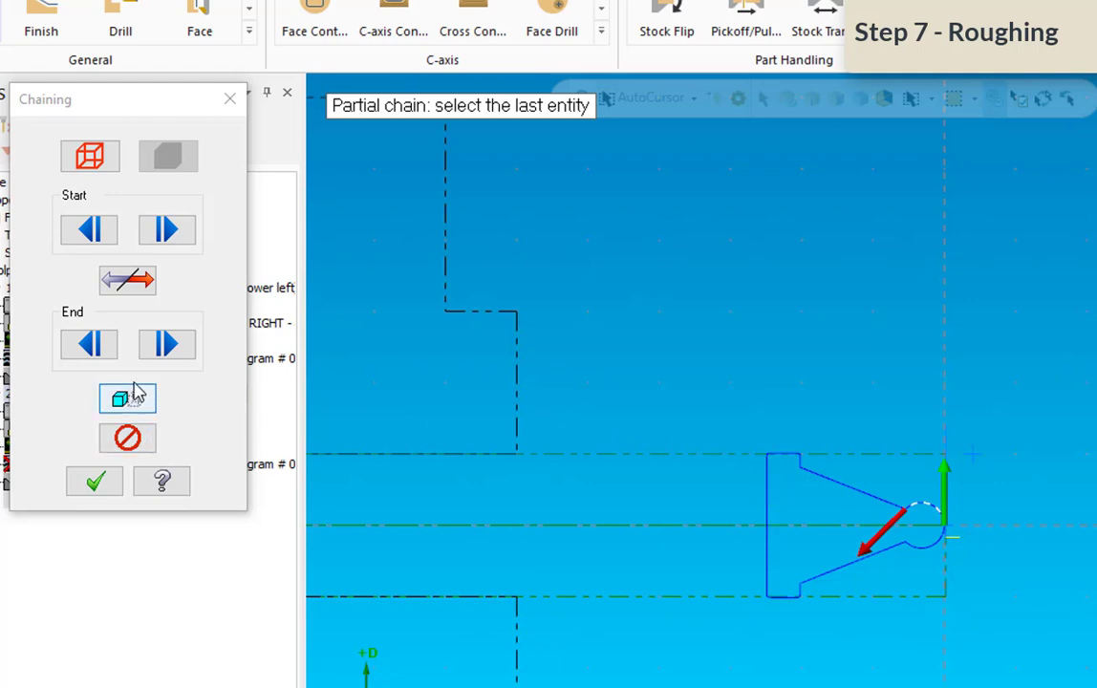
pyautogui.click(134, 282)
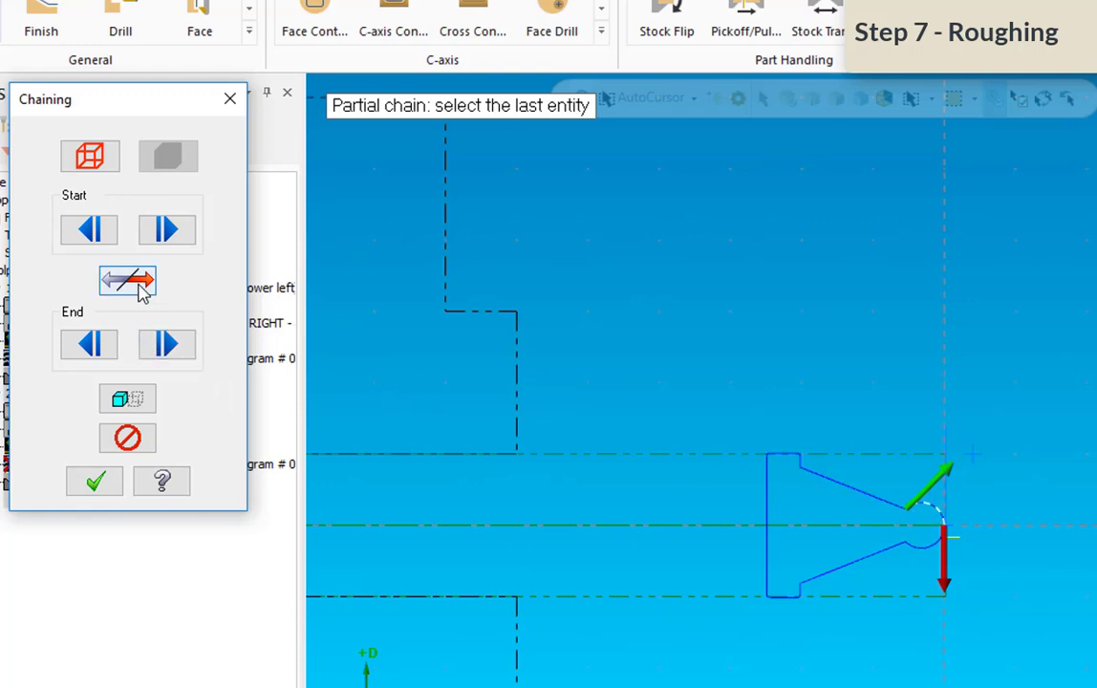
pyautogui.click(143, 294)
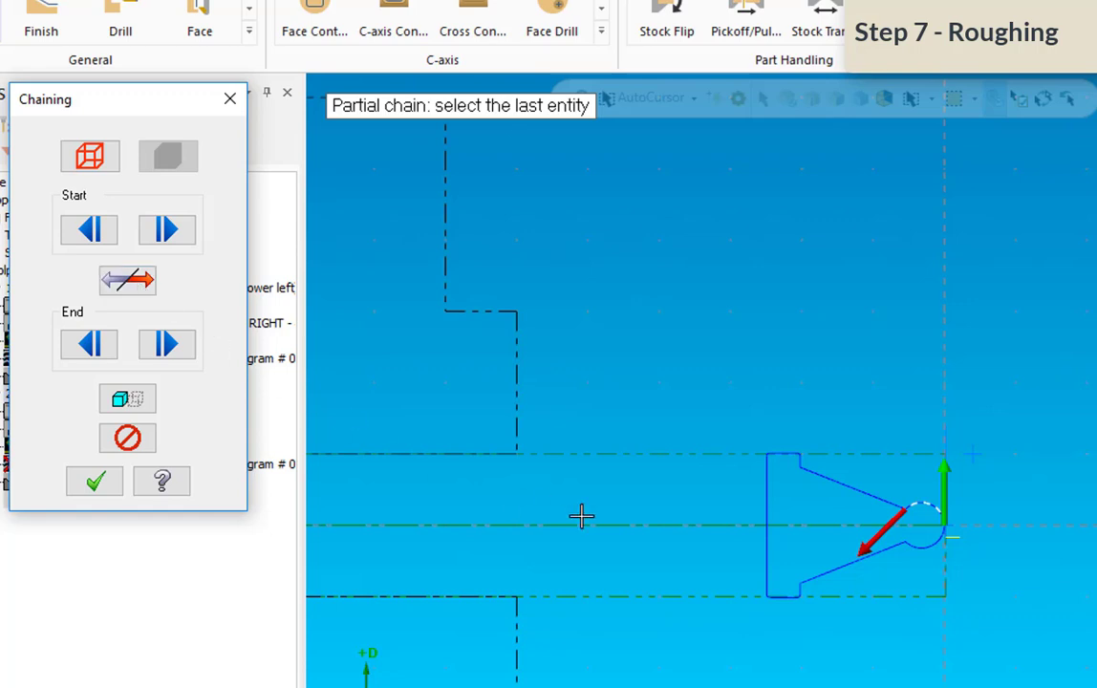
pyautogui.click(784, 454)
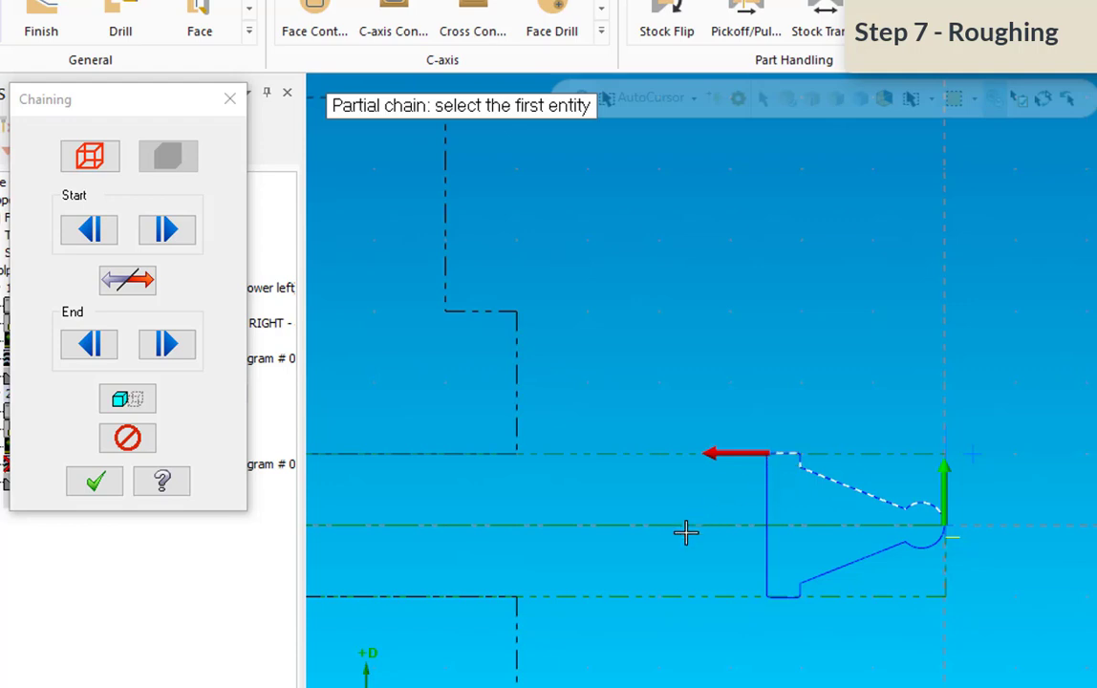
pyautogui.click(96, 482)
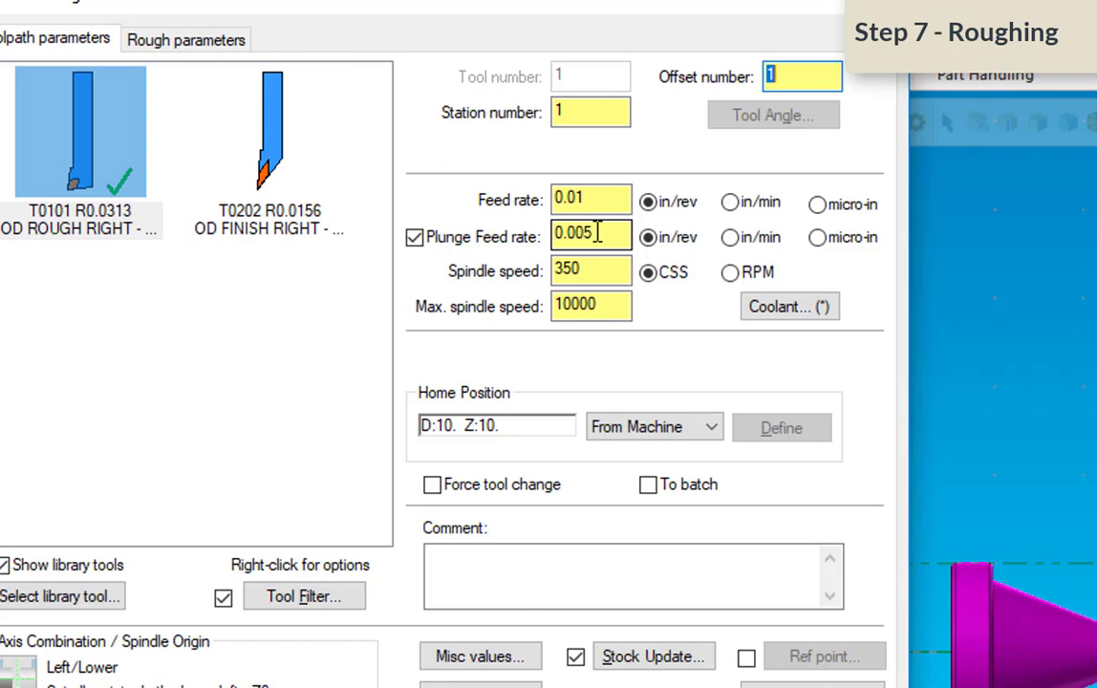
# Set the plunge feed rate to 0.01 and maximum spindle speed to 4000
pyautogui.moveTo(596, 233); pyautogui.dragTo(579, 239)
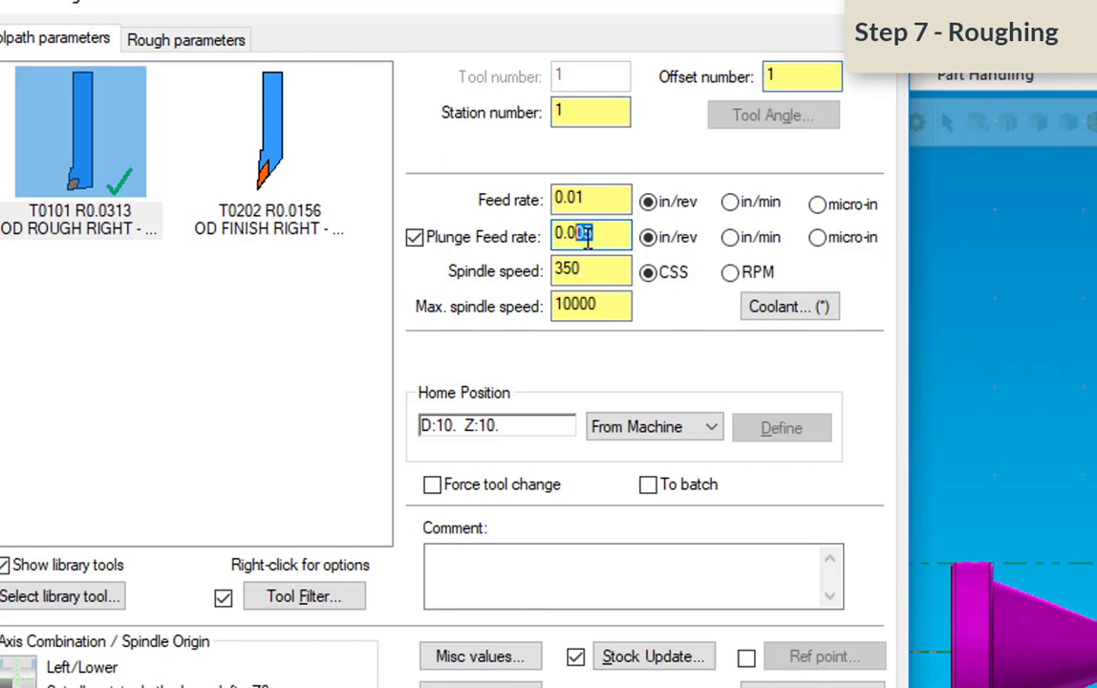
pyautogui.write('1')
pyautogui.moveTo(627, 306); pyautogui.dragTo(478, 292)
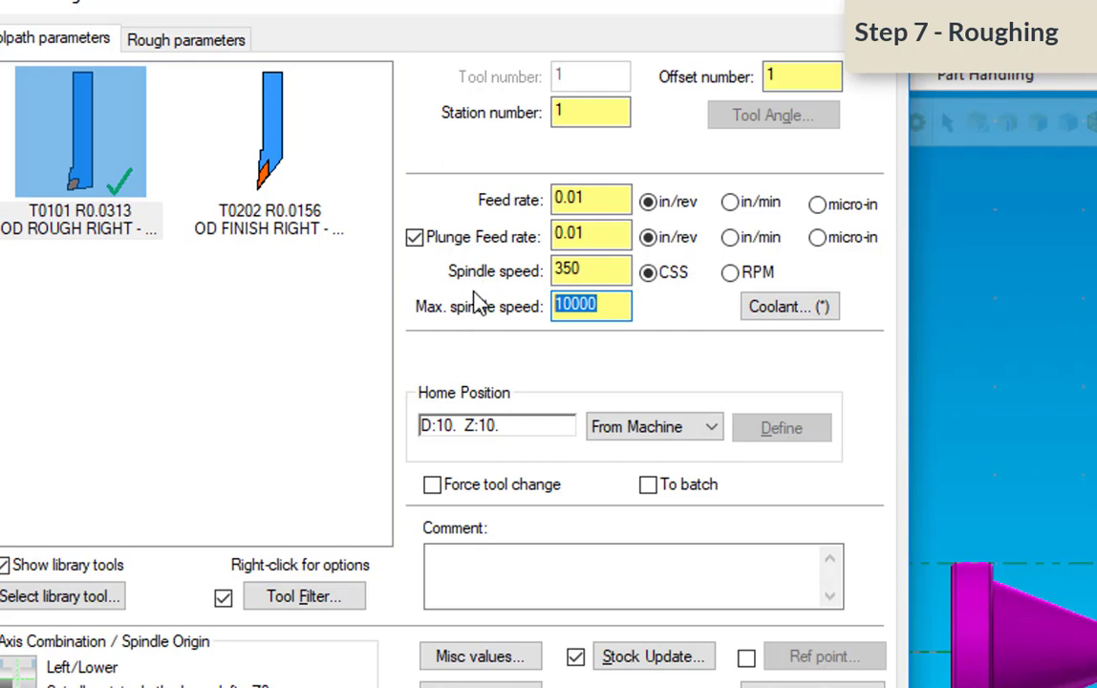
pyautogui.write('4000')
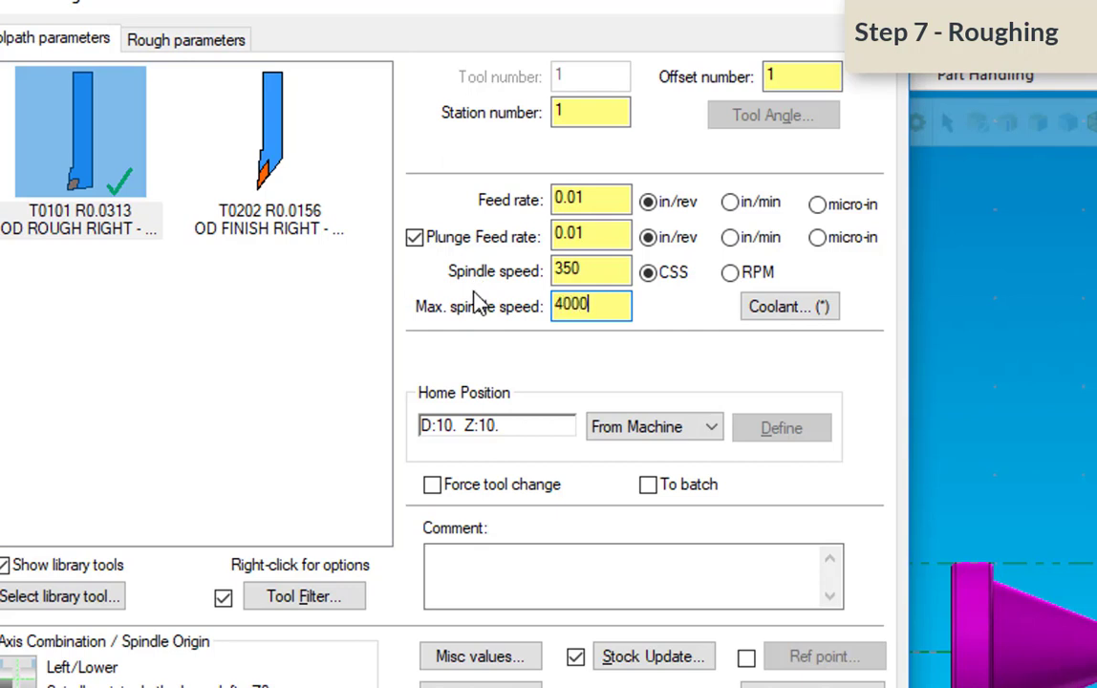
# Check the coolant settings and add the operation comment 'Rough Turn OD'
pyautogui.click(783, 318)
pyautogui.click(455, 65)
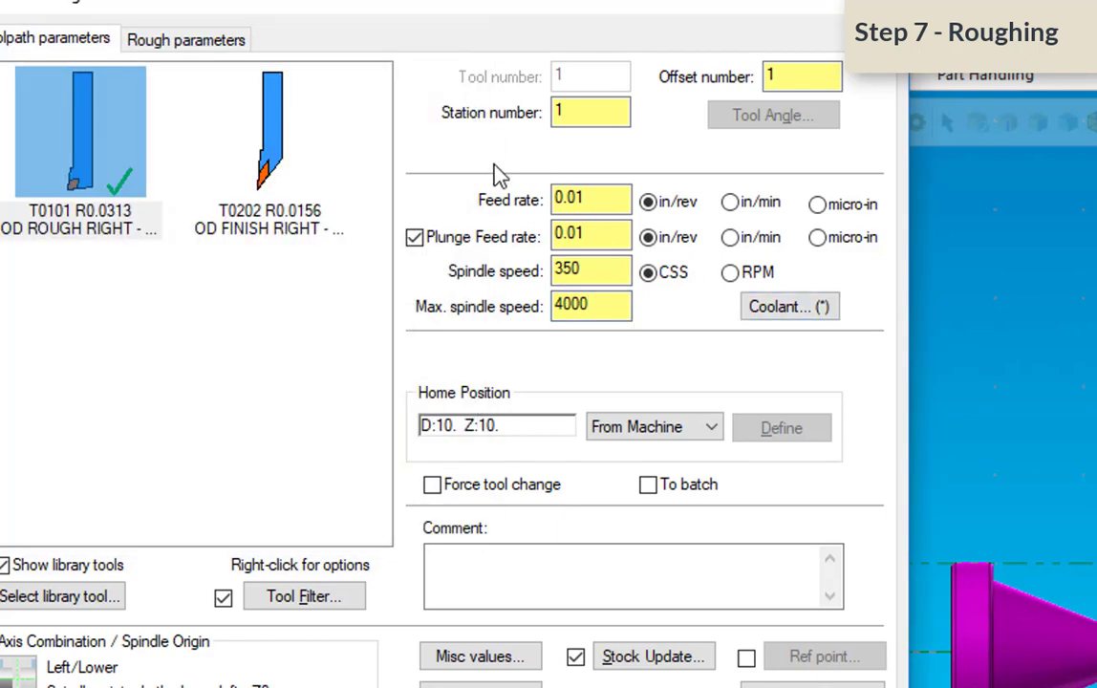
pyautogui.click(541, 578)
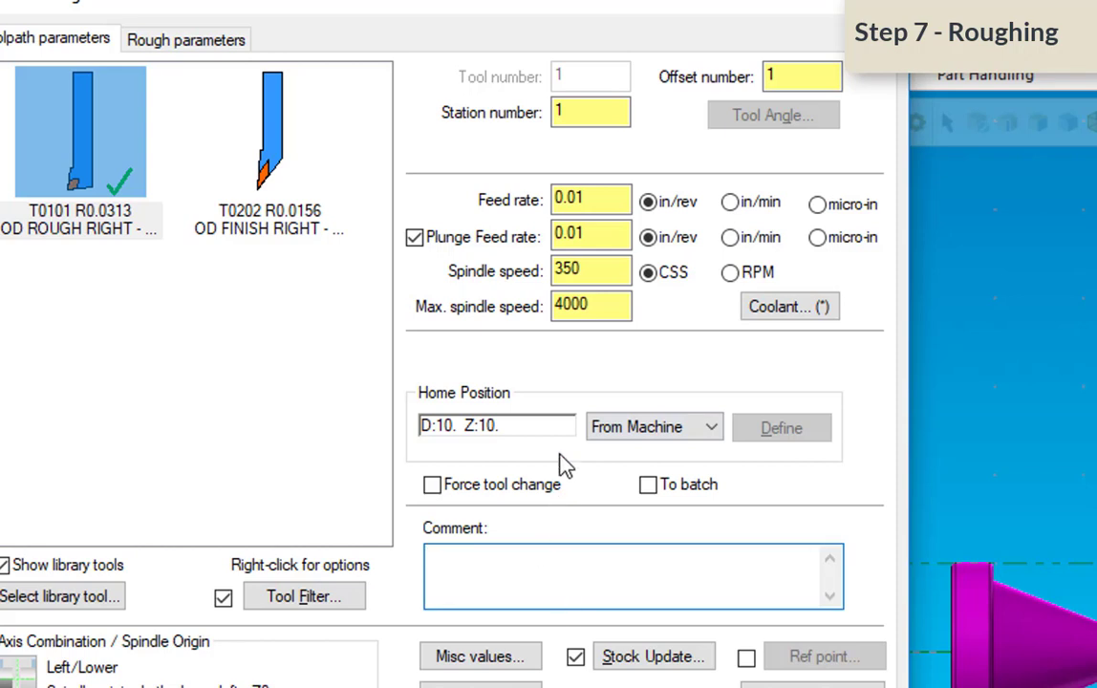
pyautogui.write('Rough Turn OD')
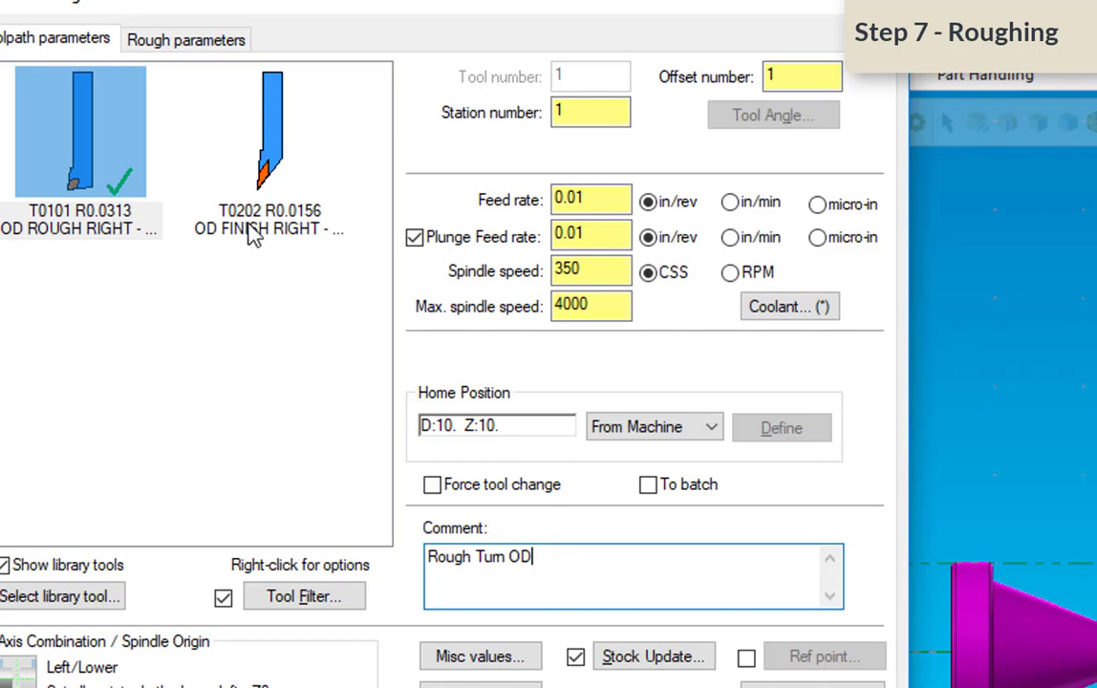
# On Rough parameters, set the minimum cut depth to 0.01
pyautogui.click(191, 47)
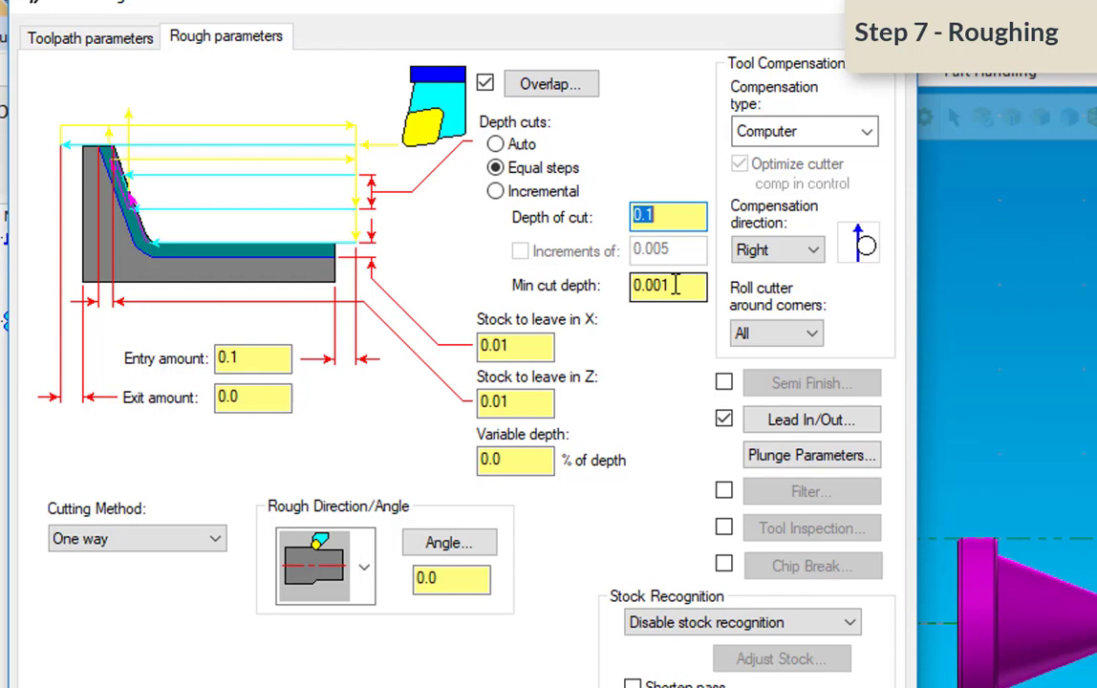
pyautogui.click(675, 285)
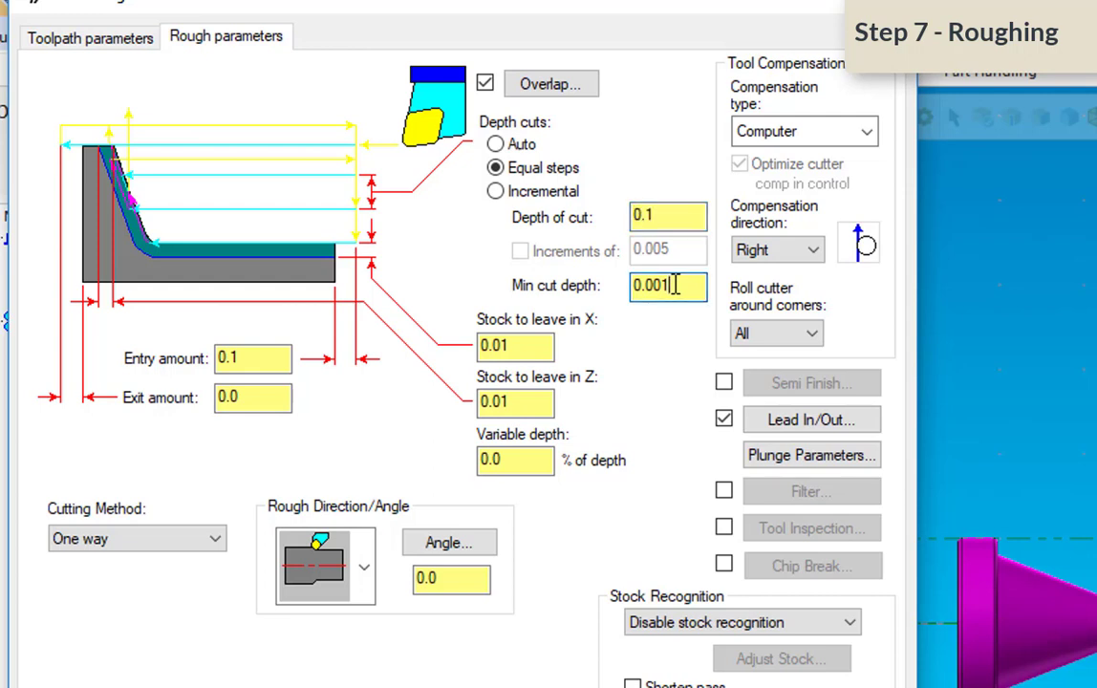
pyautogui.moveTo(675, 285)
pyautogui.mouseDown()
pyautogui.moveTo(652, 284)
pyautogui.moveTo(657, 290)
pyautogui.mouseUp()
pyautogui.click(655, 286)
pyautogui.write('1')
pyautogui.press('Delete')
pyautogui.press('Delete')
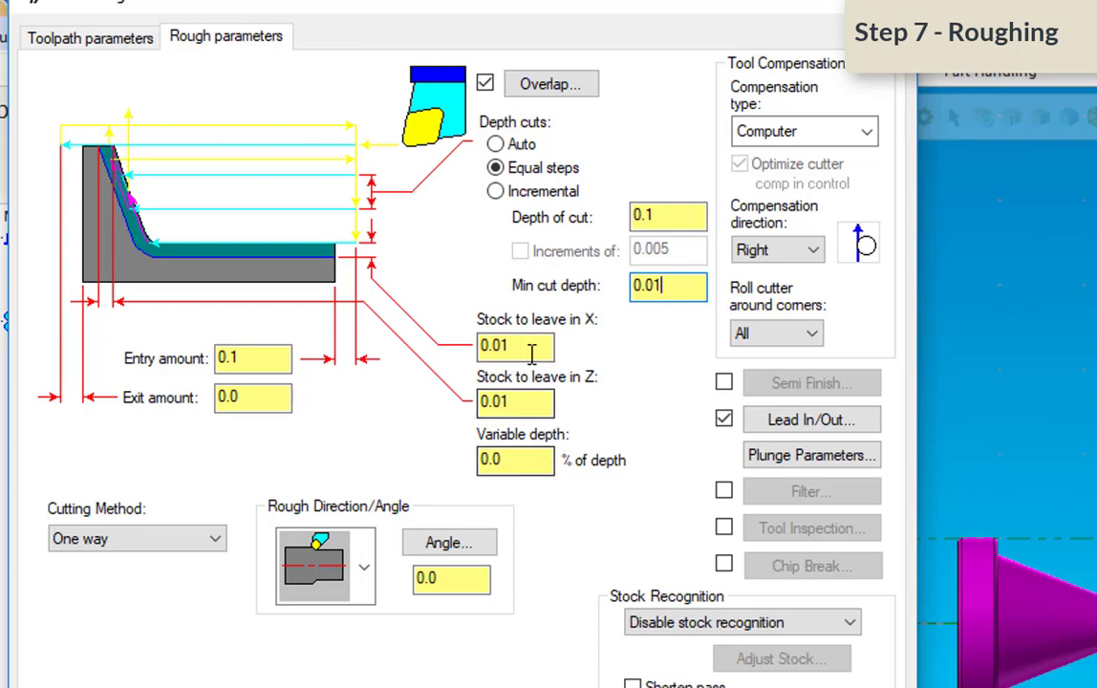
# Set stock to leave to 0.015 in X and 0.005 in Z
pyautogui.click(532, 352)
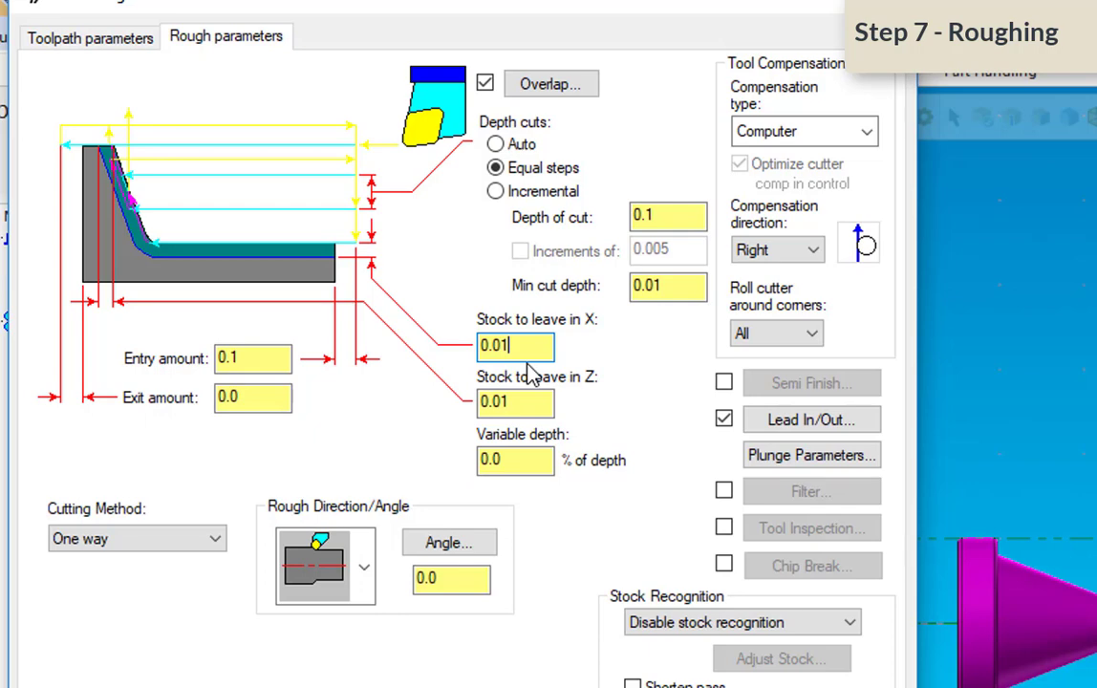
pyautogui.write('5')
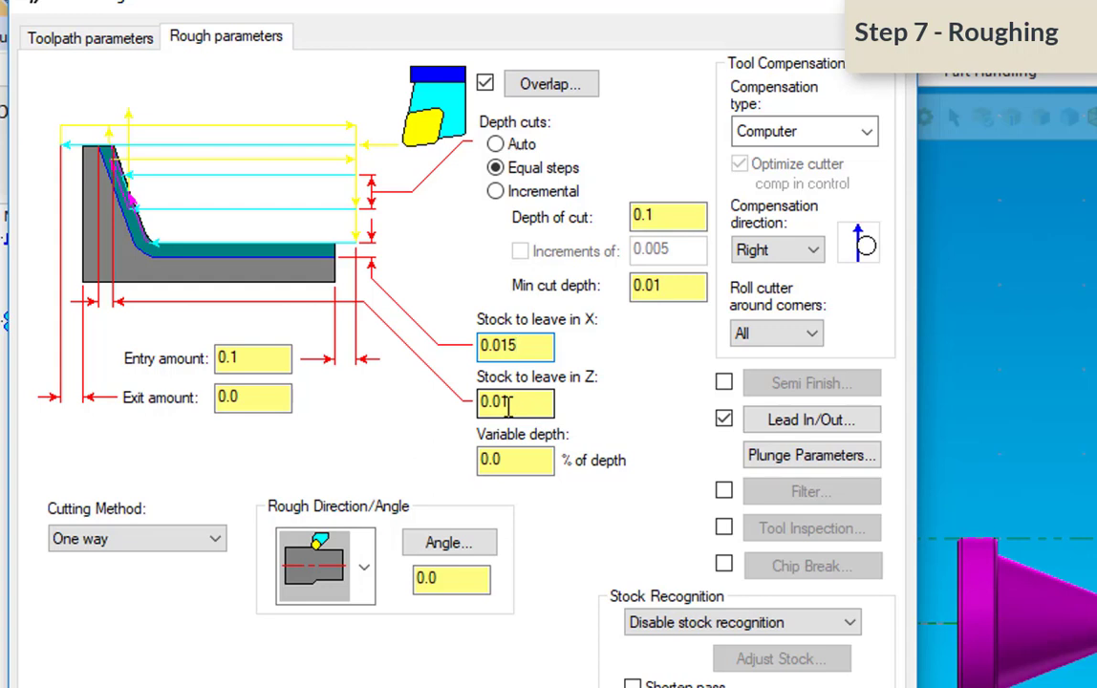
pyautogui.moveTo(513, 401); pyautogui.dragTo(507, 403)
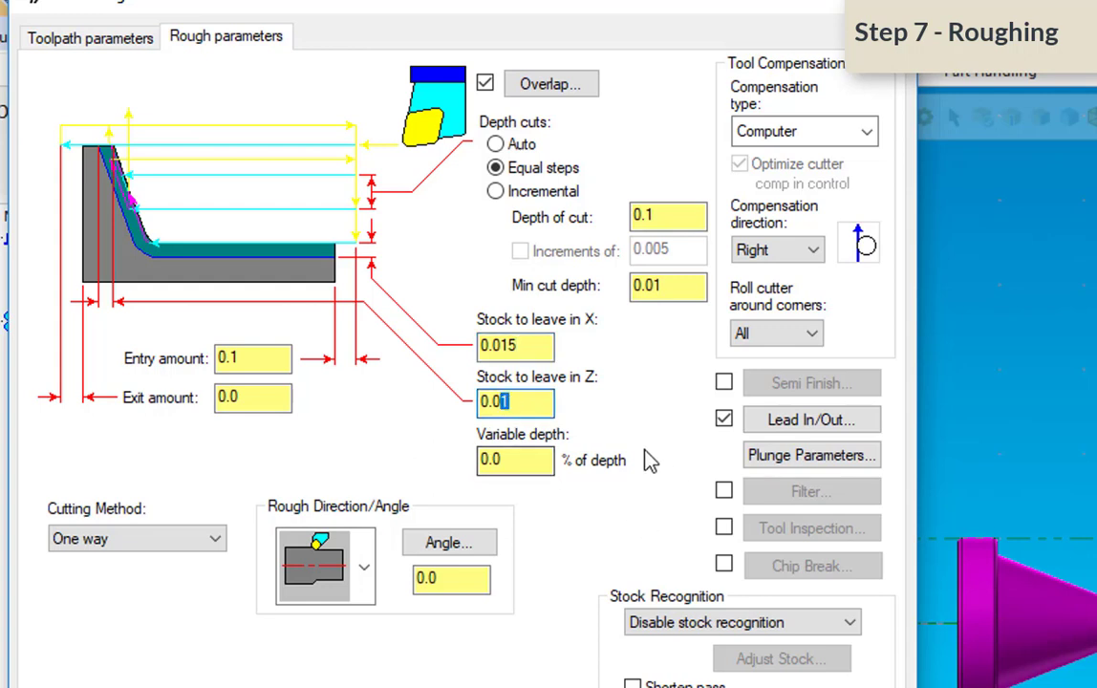
pyautogui.write('005')
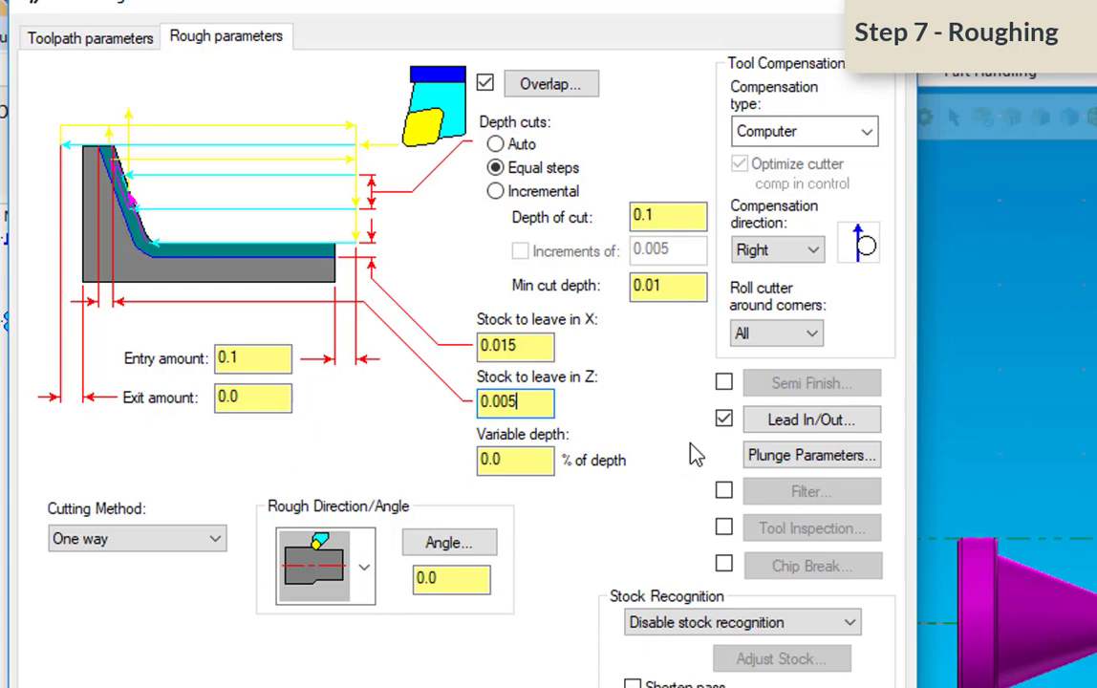
# Open Lead In/Out and keep the entry vector angle at 180°
pyautogui.click(804, 420)
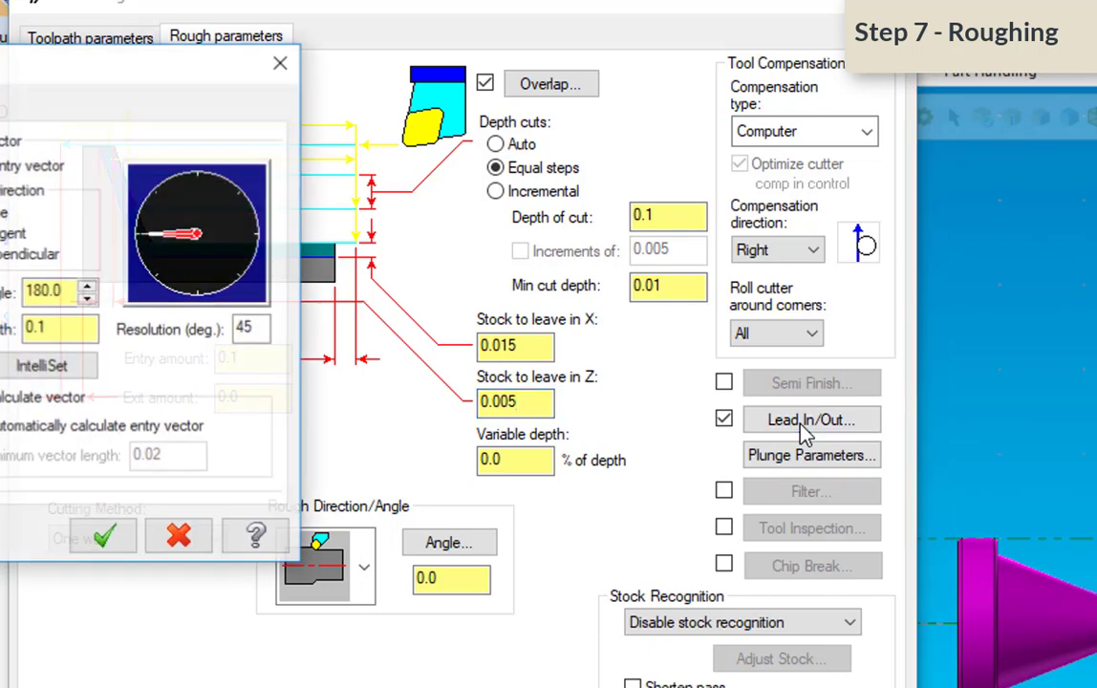
pyautogui.moveTo(0, 59); pyautogui.dragTo(317, 40)
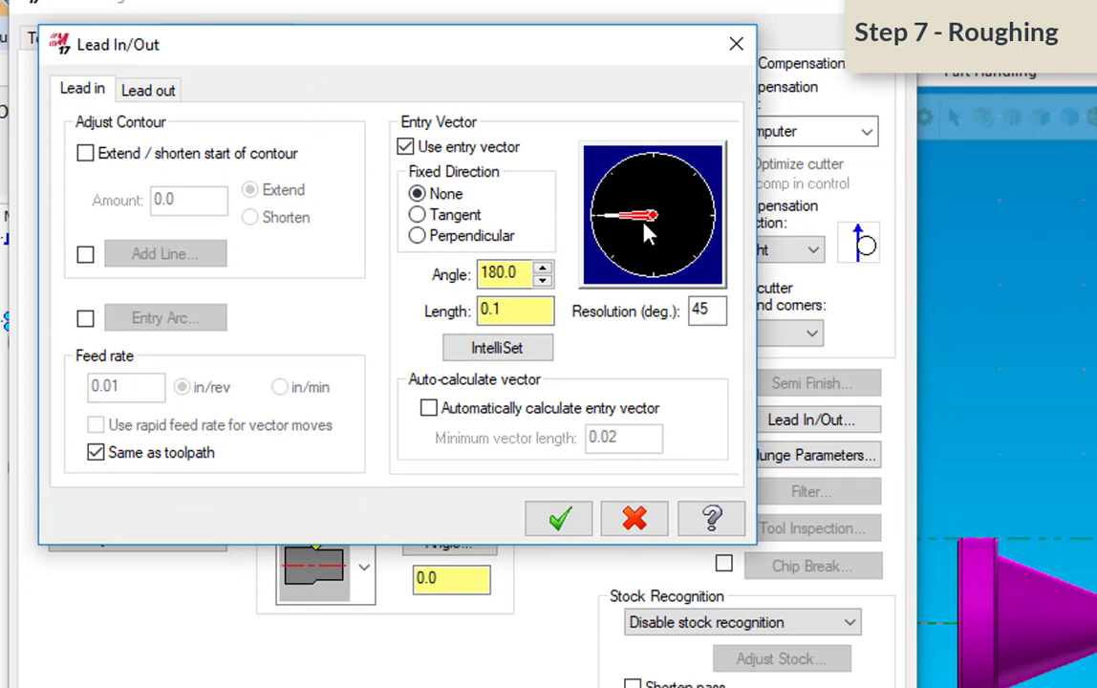
pyautogui.click(616, 190)
pyautogui.click(619, 242)
pyautogui.click(612, 223)
# Set the lead-out exit angle to 90° and extend the contour end by 0.15
pyautogui.click(153, 91)
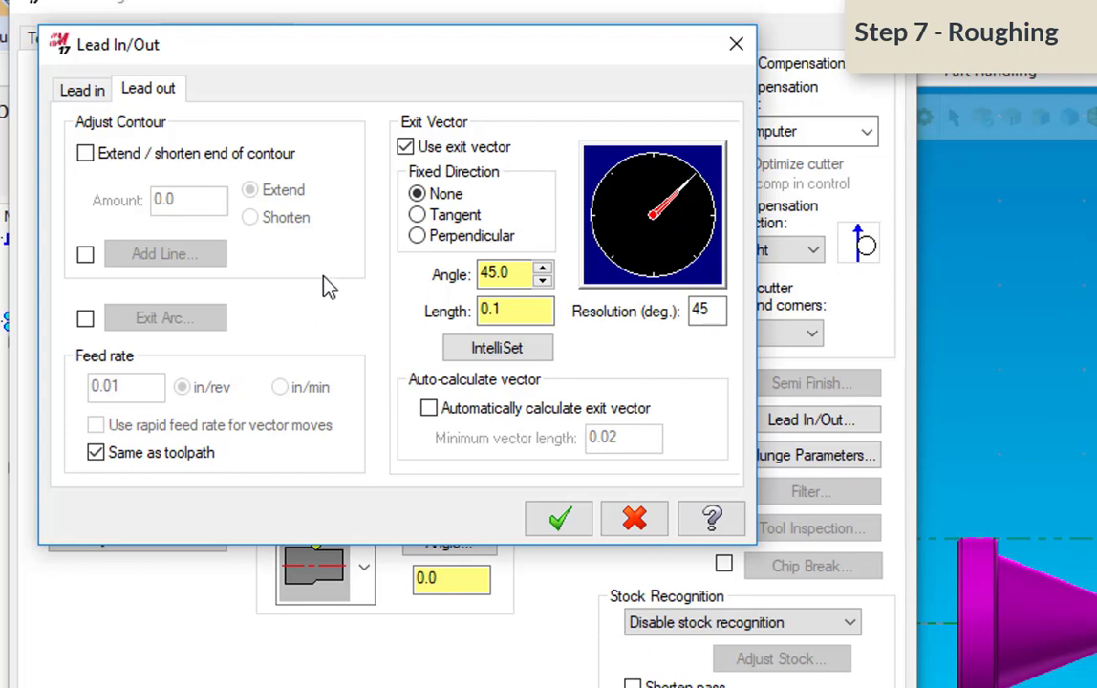
pyautogui.click(655, 166)
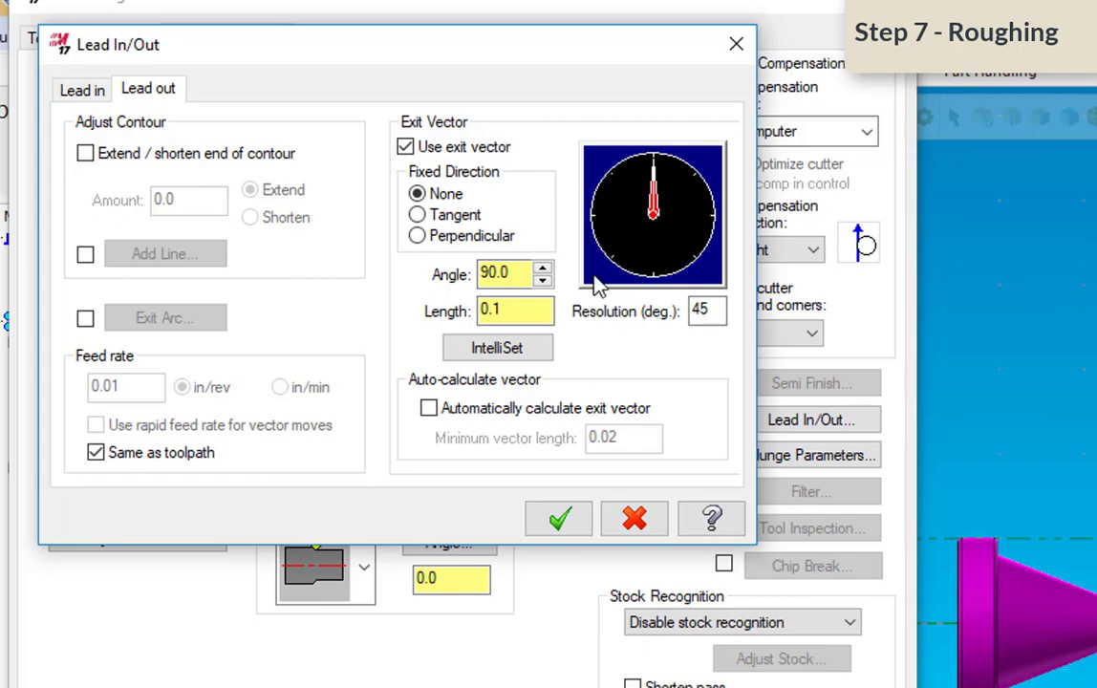
pyautogui.click(492, 273)
pyautogui.click(86, 154)
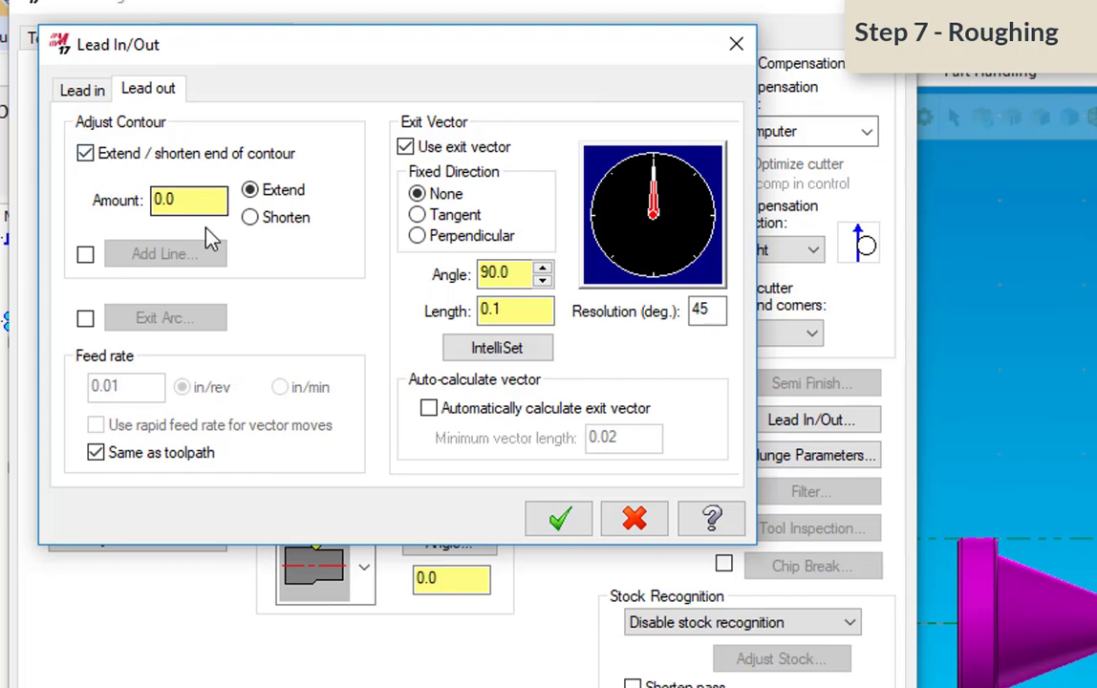
pyautogui.click(192, 199)
pyautogui.moveTo(192, 199); pyautogui.dragTo(110, 200)
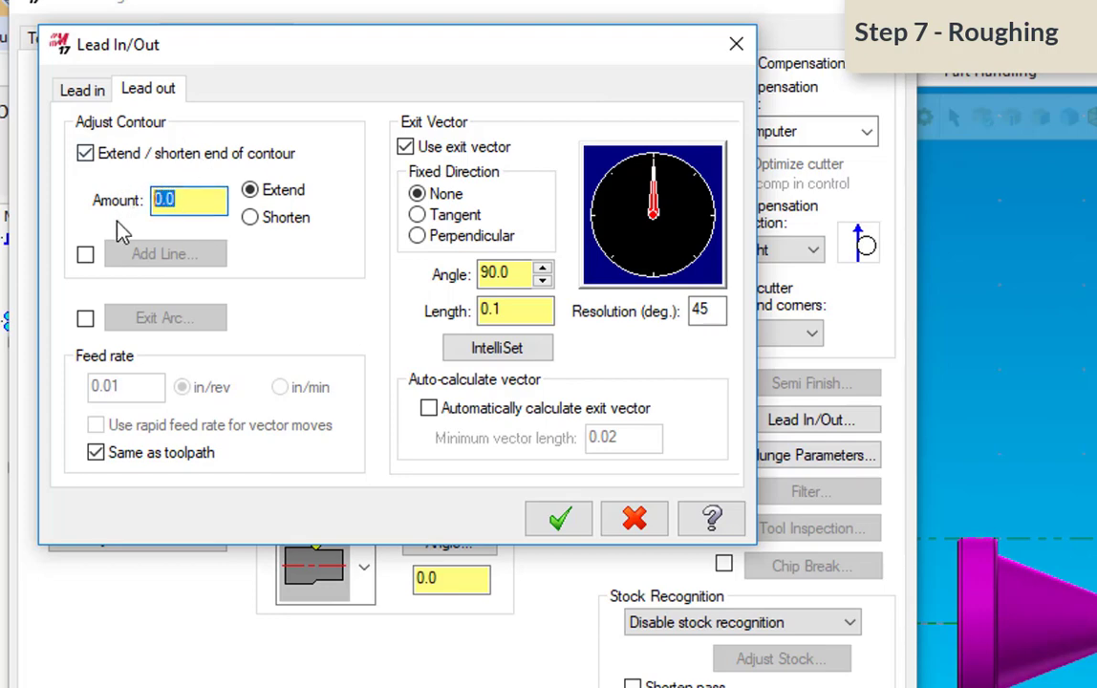
pyautogui.write('.15')
pyautogui.click(559, 521)
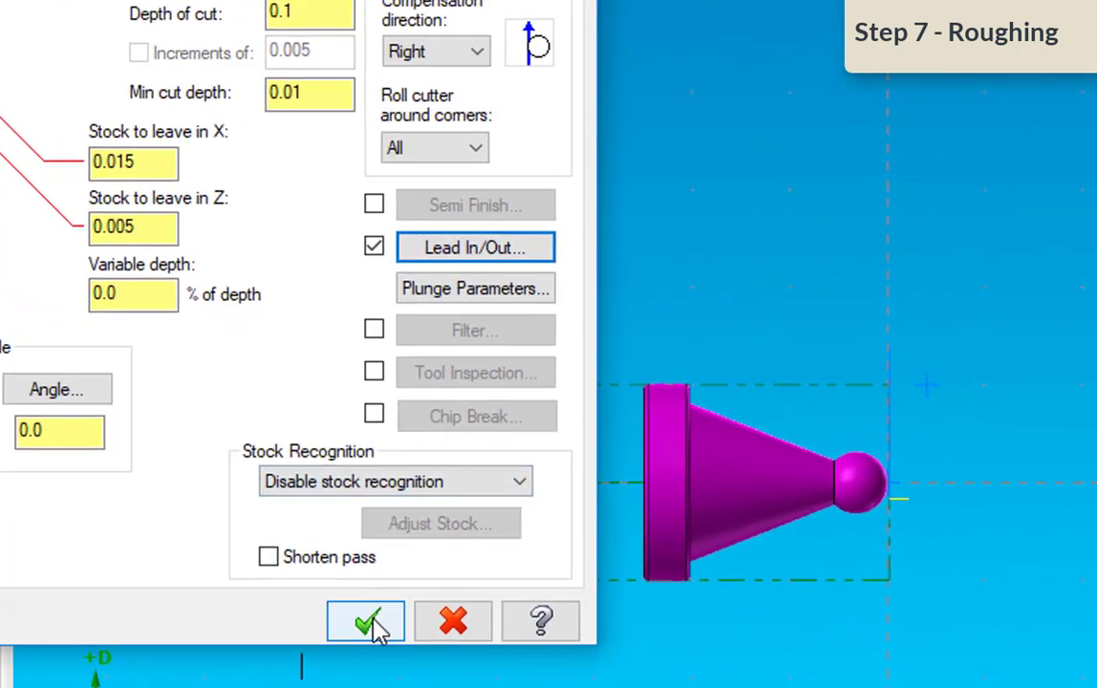
# Generate the roughing toolpath as operation 2 Lathe Rough and zoom to inspect it
pyautogui.click(368, 622)
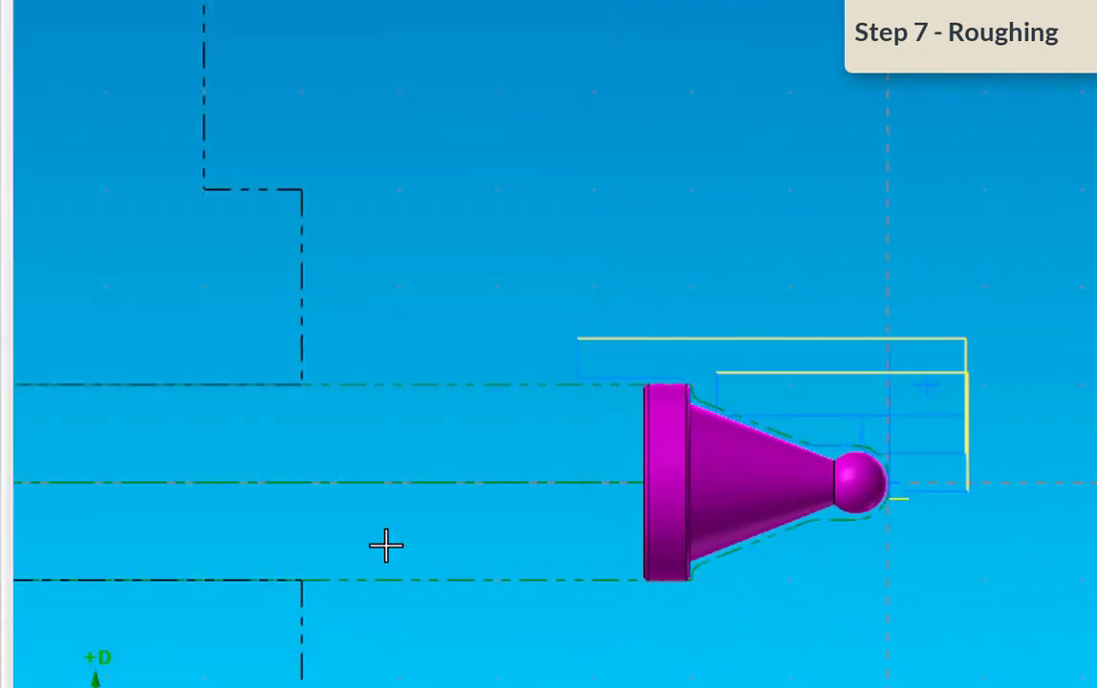
pyautogui.scroll(-1, 933, 491)
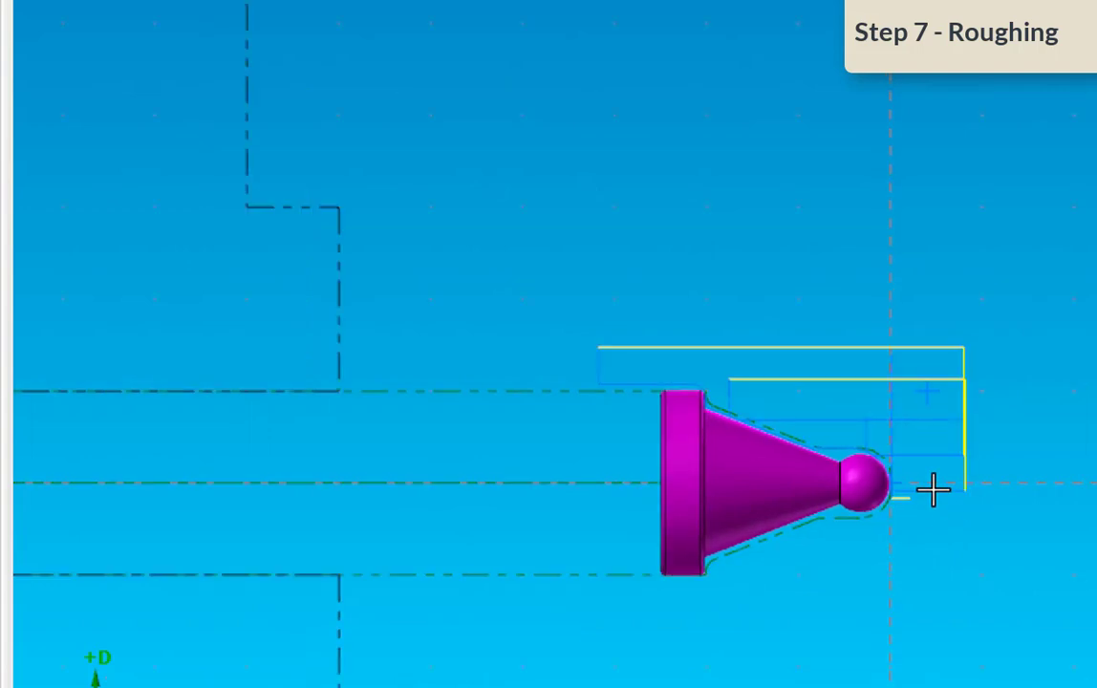
pyautogui.scroll(4, 972, 549)
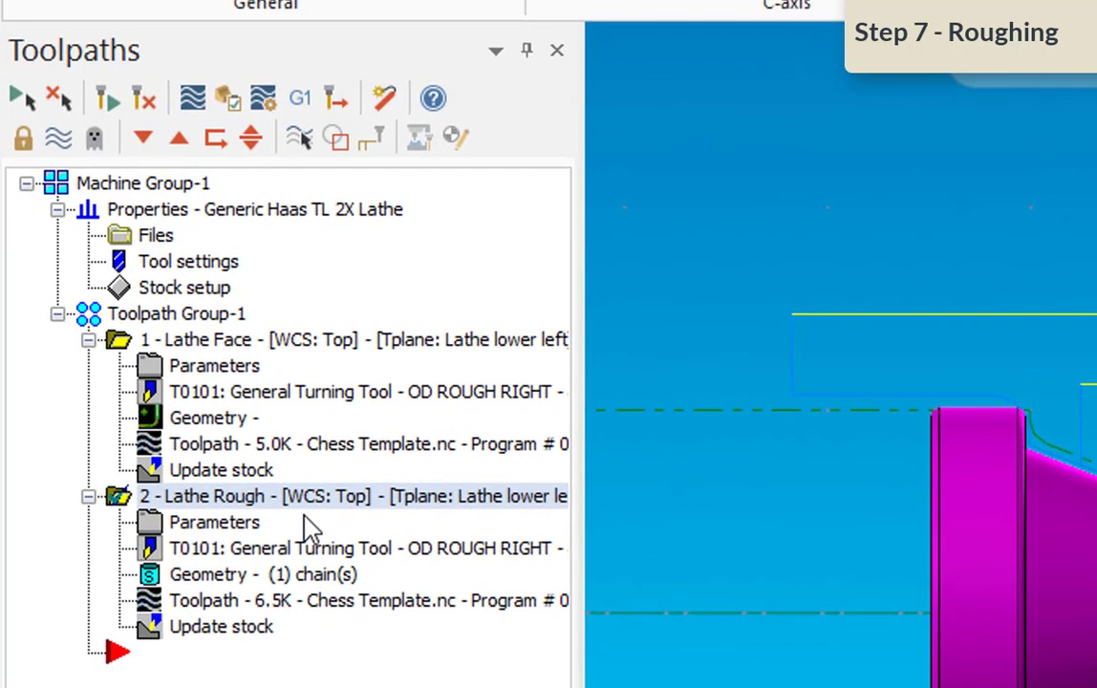
# Select both the facing and roughing operations and send them to Verify
pyautogui.click(13, 101)
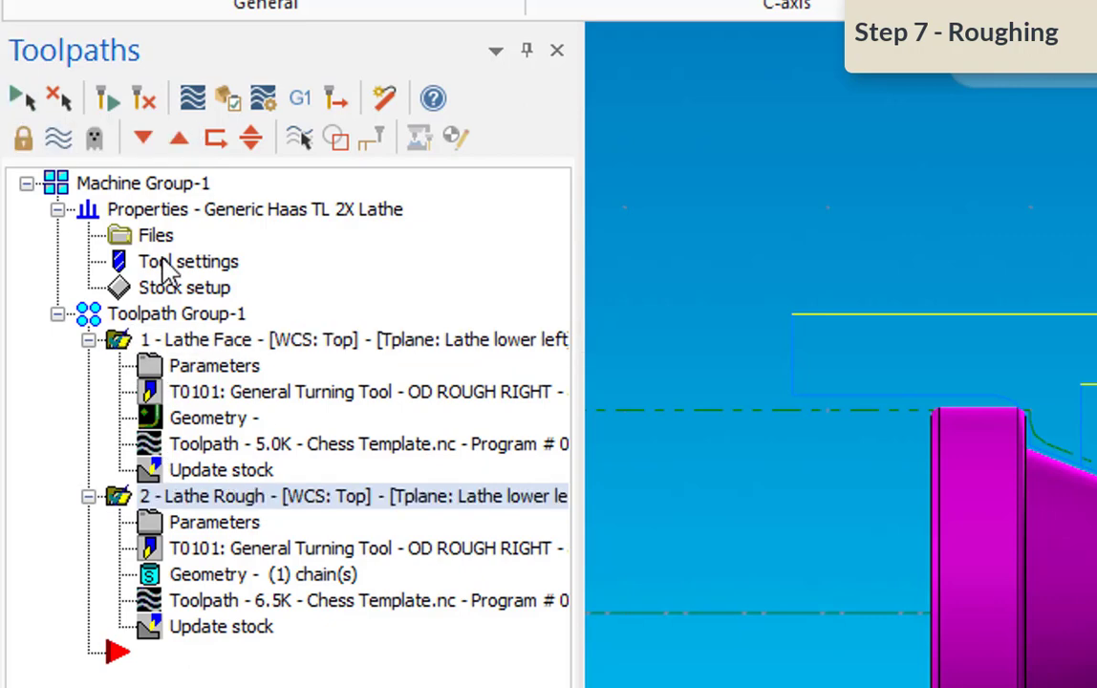
pyautogui.click(229, 99)
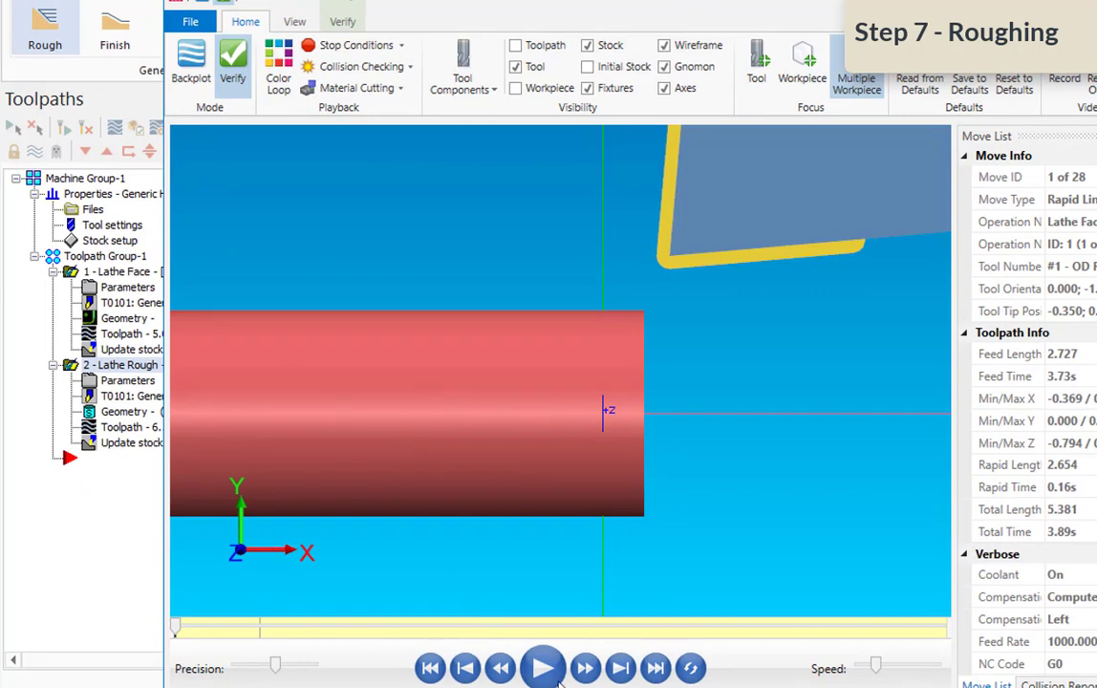
# Zoom the simulator view to the chuck and play the 28-move simulation
pyautogui.scroll(-5, 573, 497)
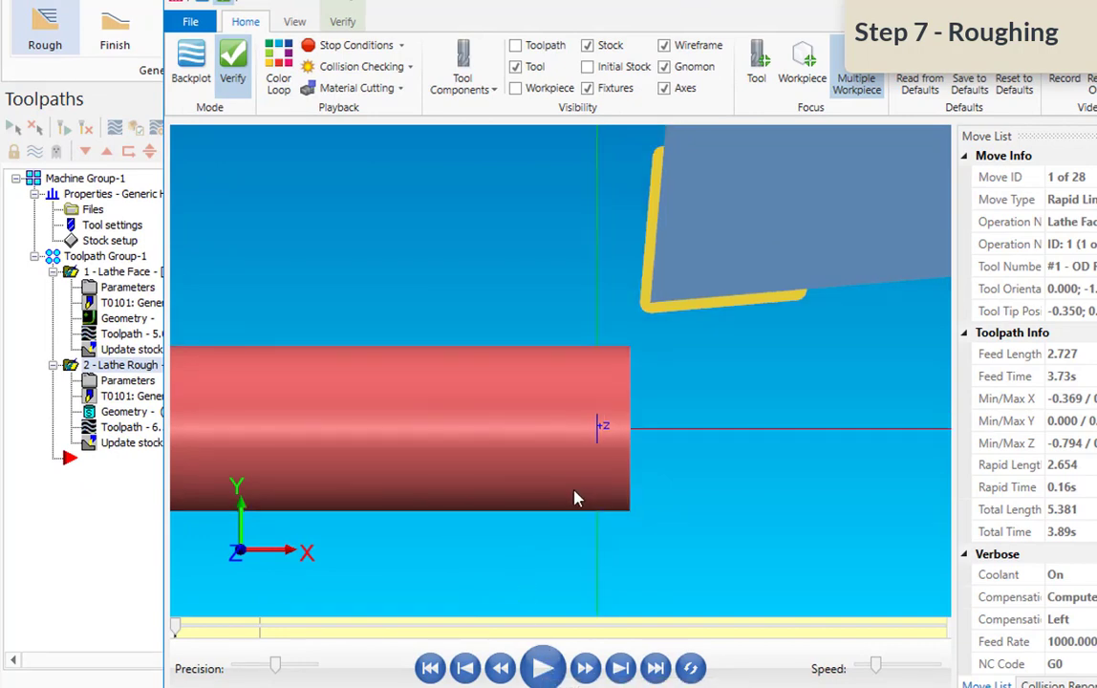
pyautogui.scroll(1, 707, 506)
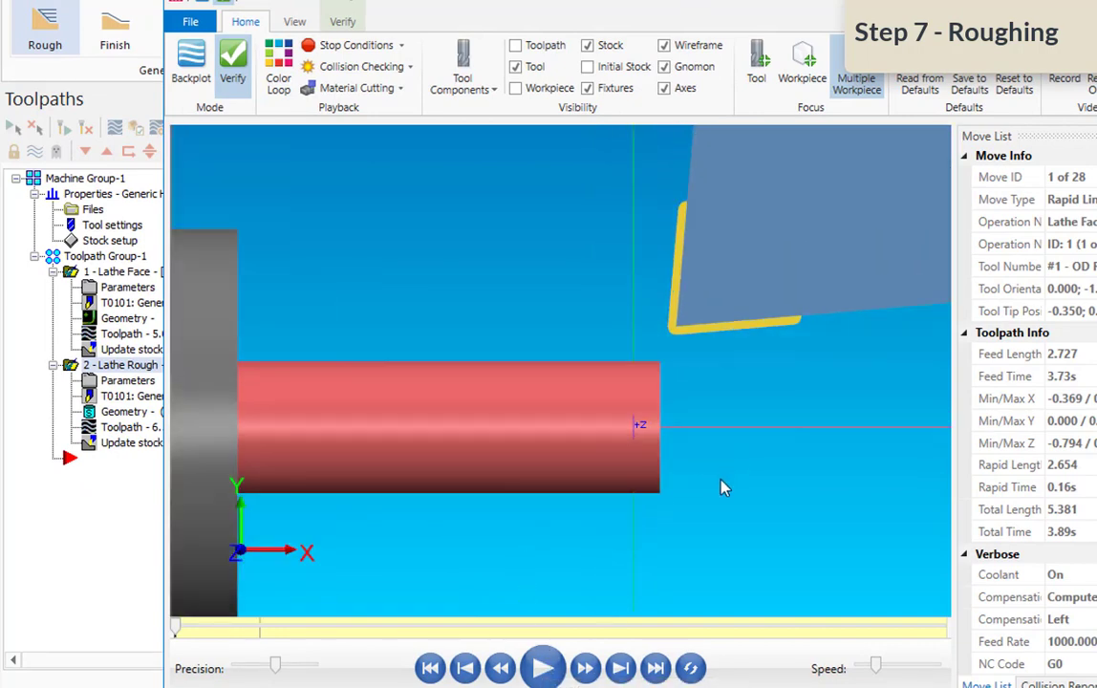
pyautogui.click(543, 671)
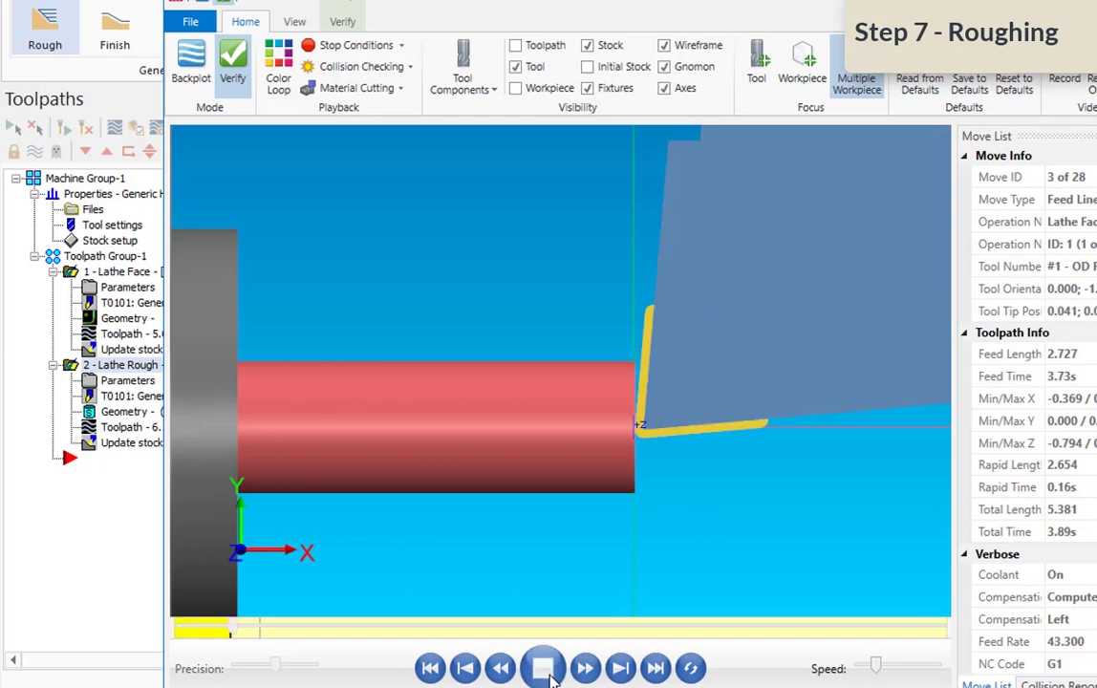